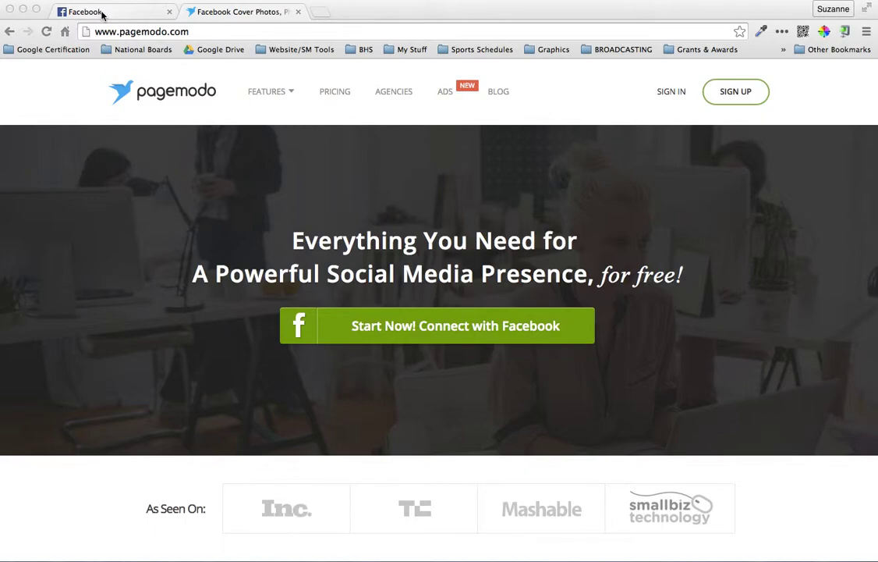
Sign in to Pagemodo with the Facebook account to reach the dashboard
{"action": "left_click", "coordinate": [668, 93]}
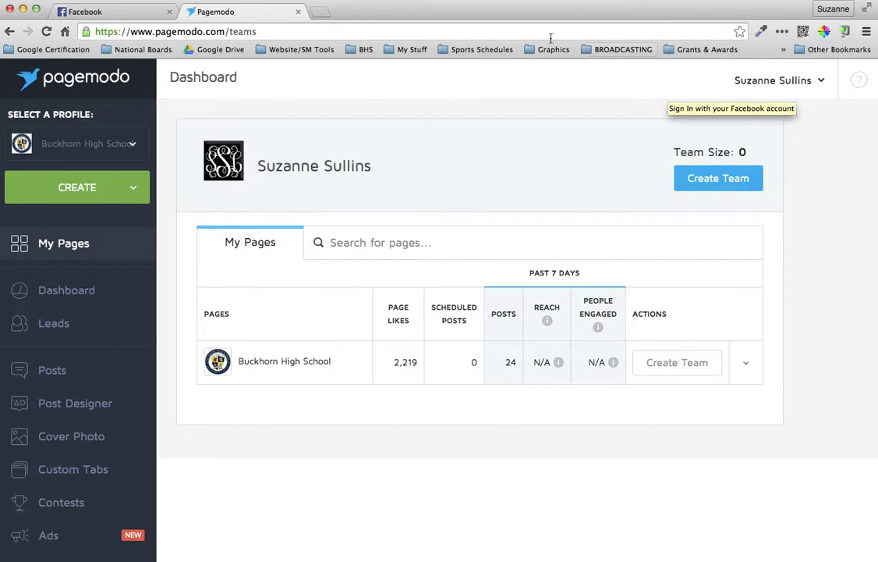
In Post Designer, start a new post from the tan Lorem Ipsum theme
{"action": "left_click", "coordinate": [92, 406]}
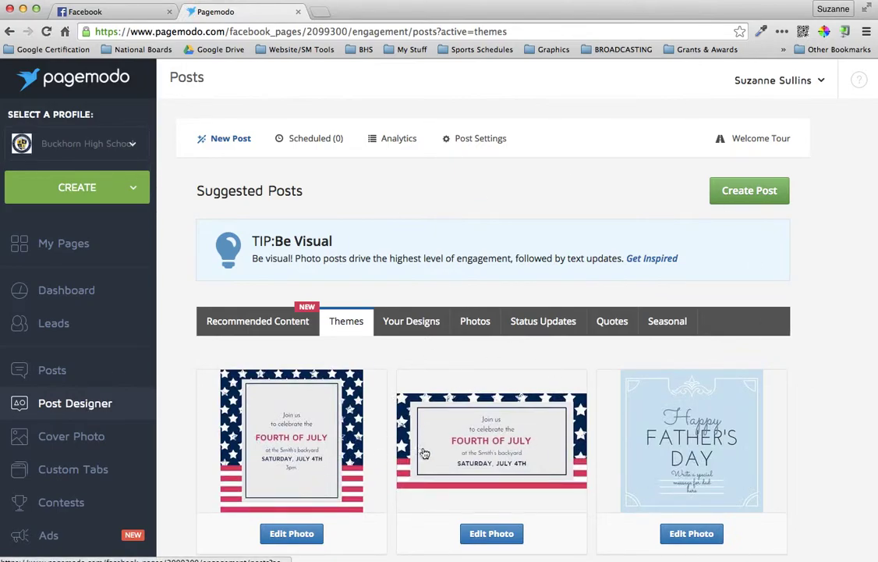
{"action": "scroll", "coordinate": [426, 453], "scroll_direction": "down", "scroll_amount": 5}
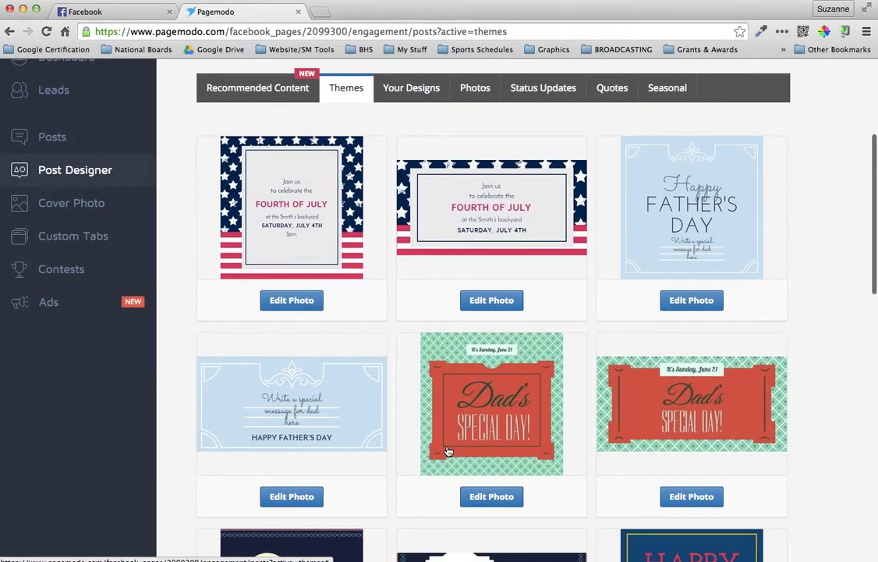
{"action": "scroll", "coordinate": [448, 451], "scroll_direction": "down", "scroll_amount": 13}
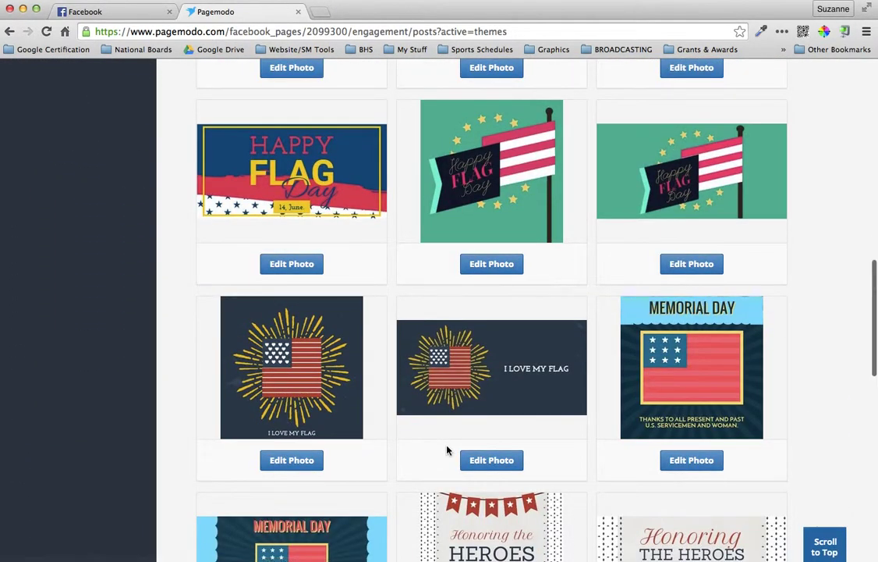
{"action": "scroll", "coordinate": [447, 450], "scroll_direction": "down", "scroll_amount": 15}
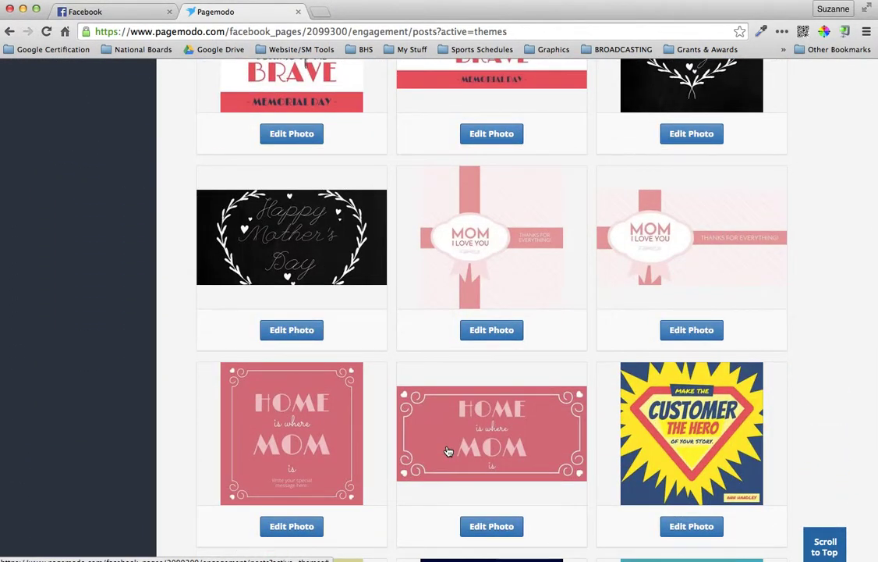
{"action": "scroll", "coordinate": [448, 451], "scroll_direction": "down", "scroll_amount": 20}
{"action": "scroll", "coordinate": [449, 451], "scroll_direction": "down", "scroll_amount": 18}
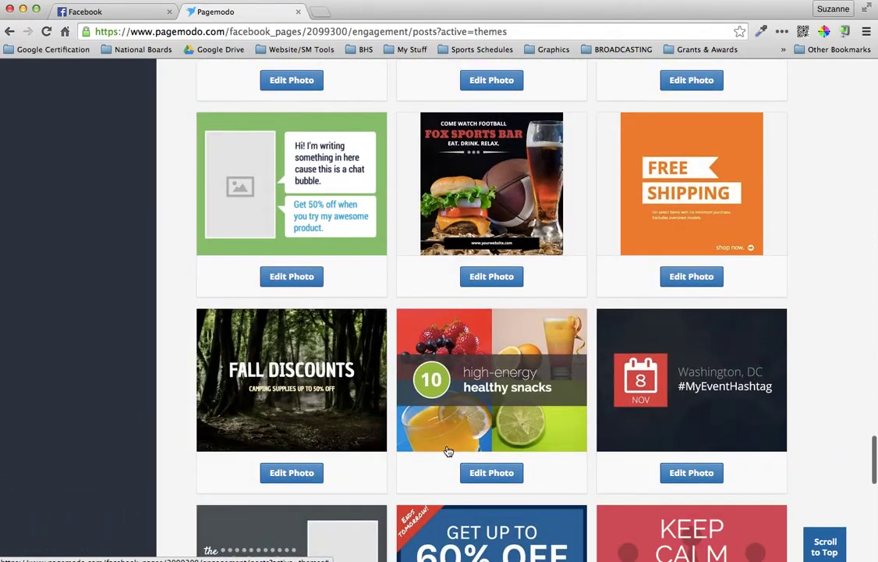
{"action": "scroll", "coordinate": [449, 452], "scroll_direction": "down", "scroll_amount": 20}
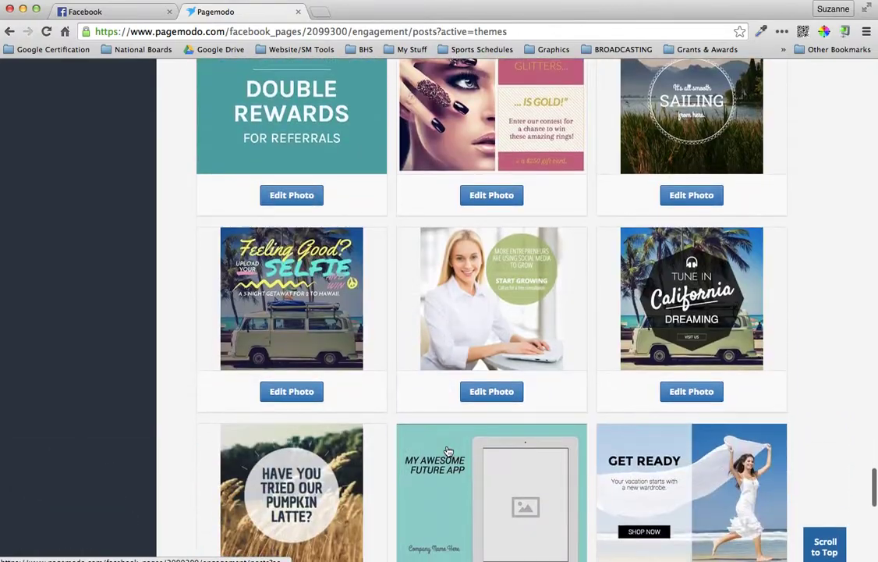
{"action": "scroll", "coordinate": [448, 452], "scroll_direction": "down", "scroll_amount": 20}
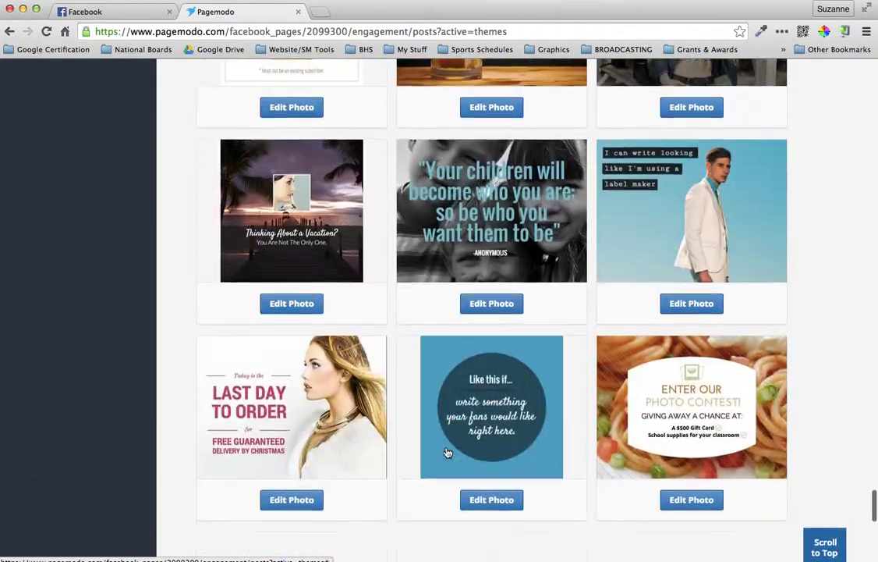
{"action": "scroll", "coordinate": [449, 452], "scroll_direction": "down", "scroll_amount": 20}
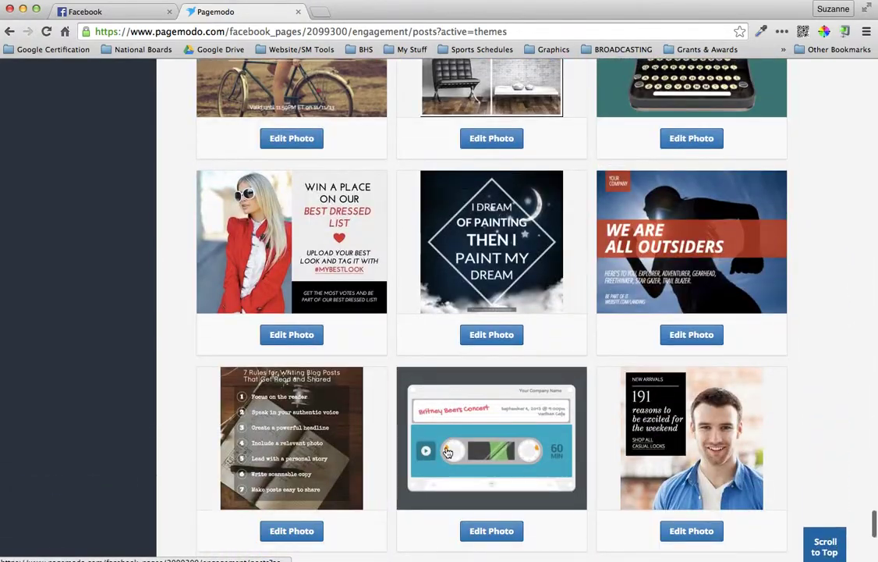
{"action": "scroll", "coordinate": [449, 452], "scroll_direction": "down", "scroll_amount": 20}
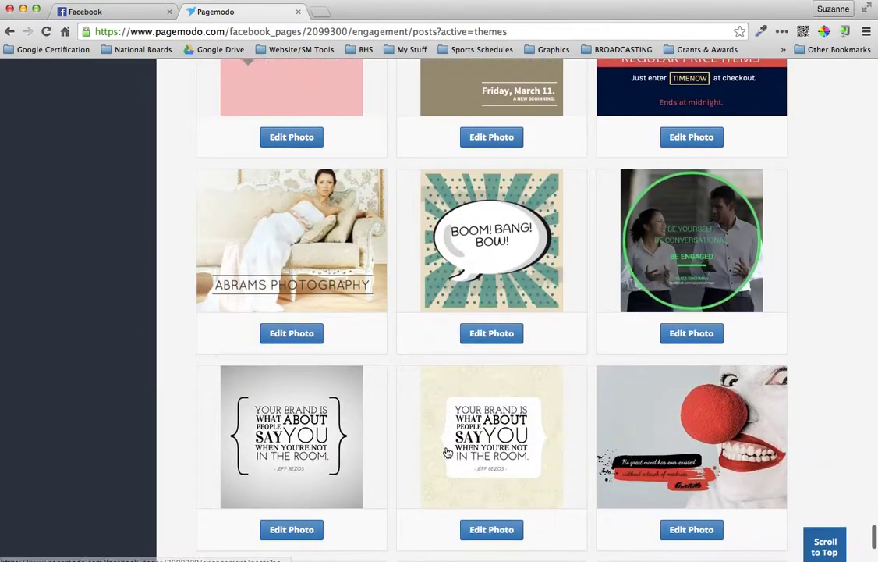
{"action": "scroll", "coordinate": [449, 451], "scroll_direction": "down", "scroll_amount": 20}
{"action": "scroll", "coordinate": [449, 453], "scroll_direction": "down", "scroll_amount": 20}
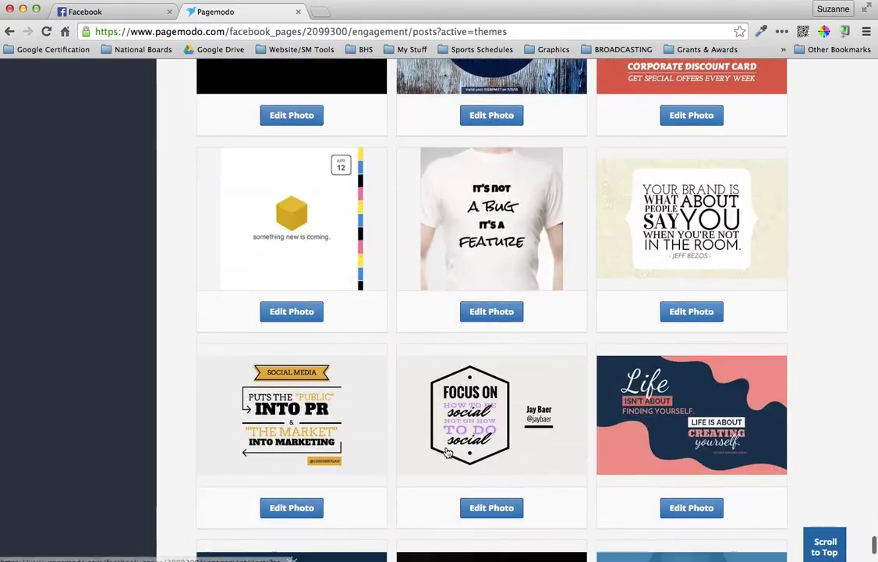
{"action": "scroll", "coordinate": [448, 452], "scroll_direction": "down", "scroll_amount": 20}
{"action": "scroll", "coordinate": [449, 453], "scroll_direction": "down", "scroll_amount": 5}
{"action": "scroll", "coordinate": [448, 453], "scroll_direction": "down", "scroll_amount": 20}
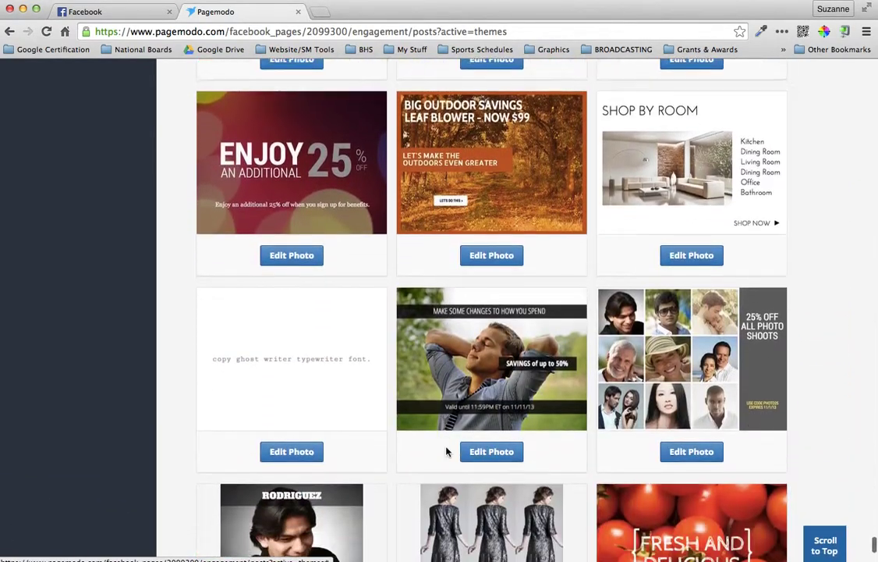
{"action": "scroll", "coordinate": [447, 451], "scroll_direction": "down", "scroll_amount": 15}
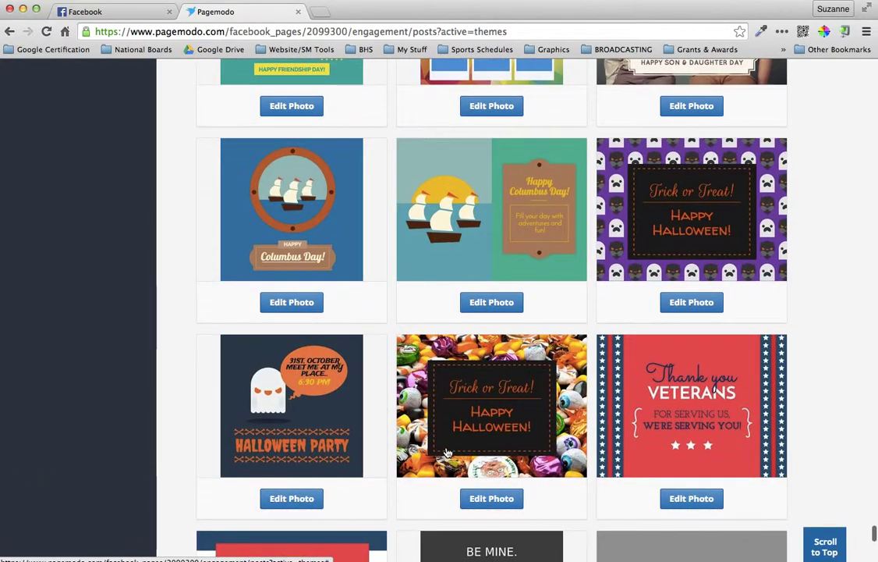
{"action": "scroll", "coordinate": [448, 452], "scroll_direction": "down", "scroll_amount": 3}
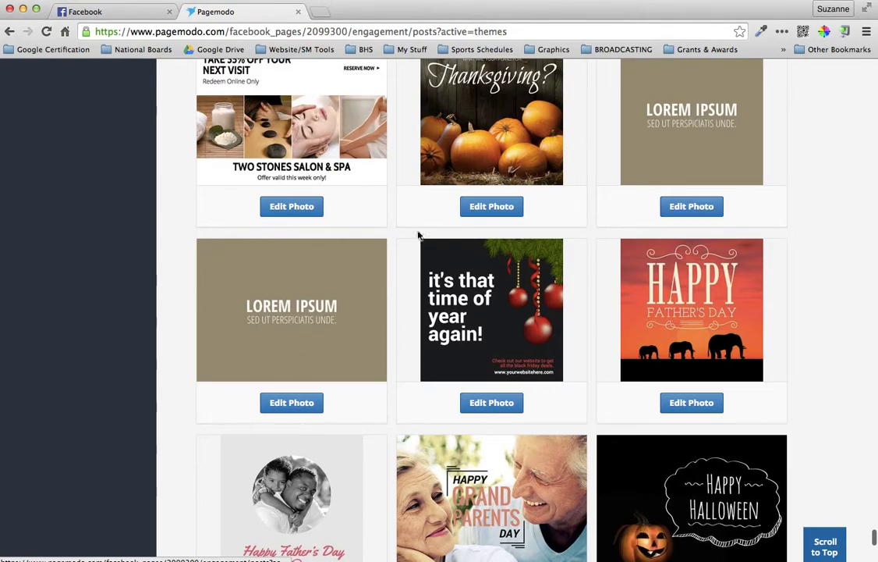
{"action": "left_click", "coordinate": [704, 148]}
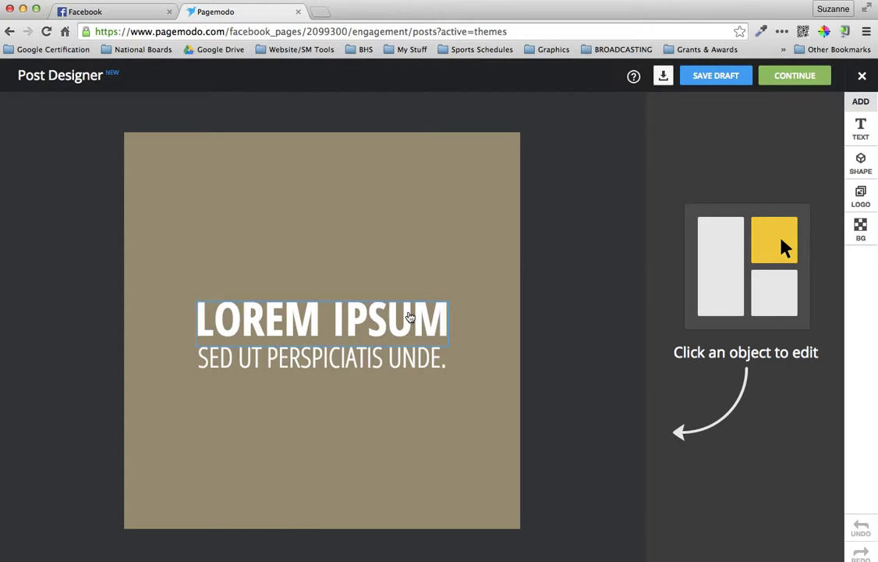
Delete the 'LOREM IPSUM' and 'SED UT PERSPICIATIS UNDE.' text lines, then select the blank canvas
{"action": "left_click", "coordinate": [409, 316]}
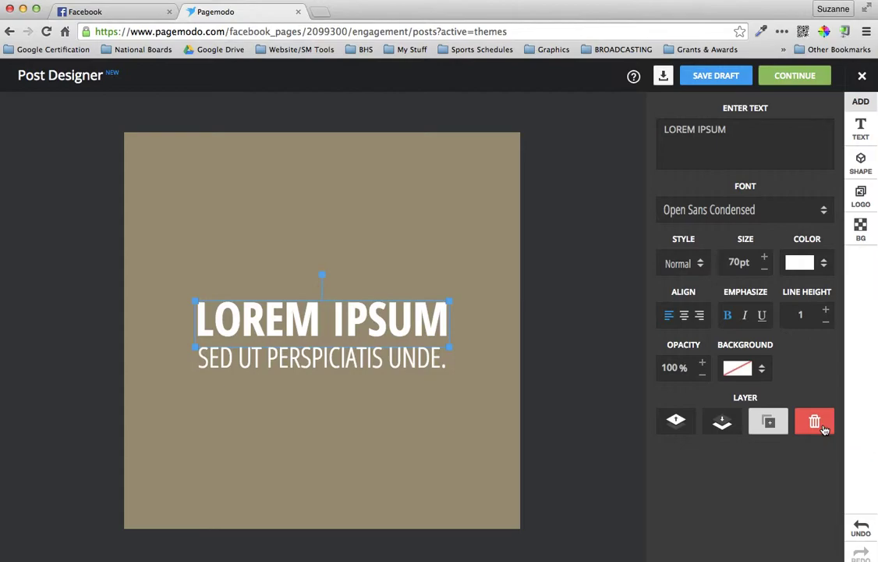
{"action": "left_click", "coordinate": [815, 422]}
{"action": "left_click", "coordinate": [375, 362]}
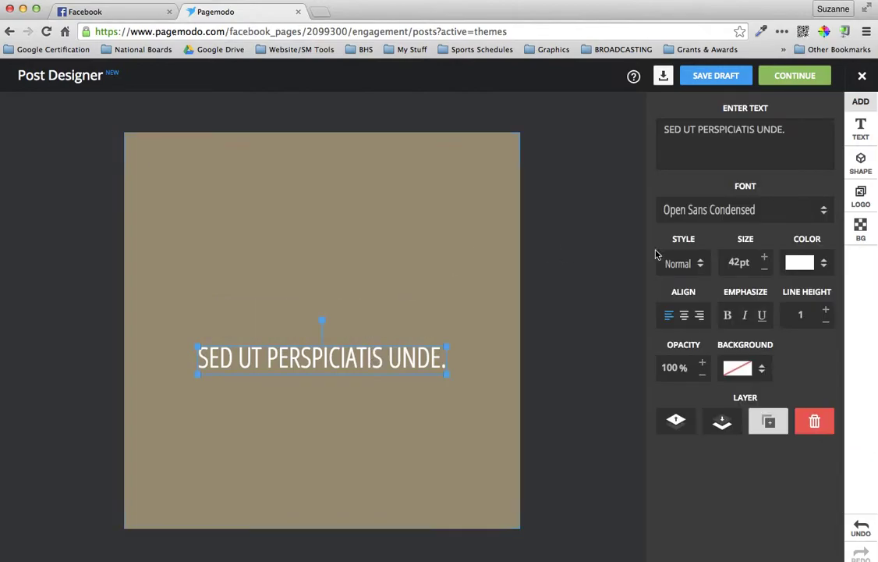
{"action": "left_click", "coordinate": [816, 423]}
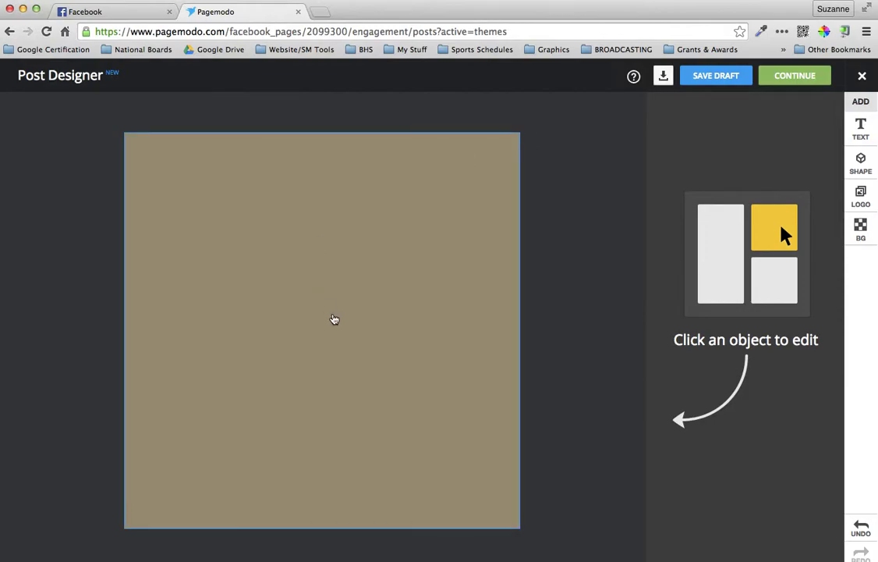
{"action": "left_click", "coordinate": [334, 317]}
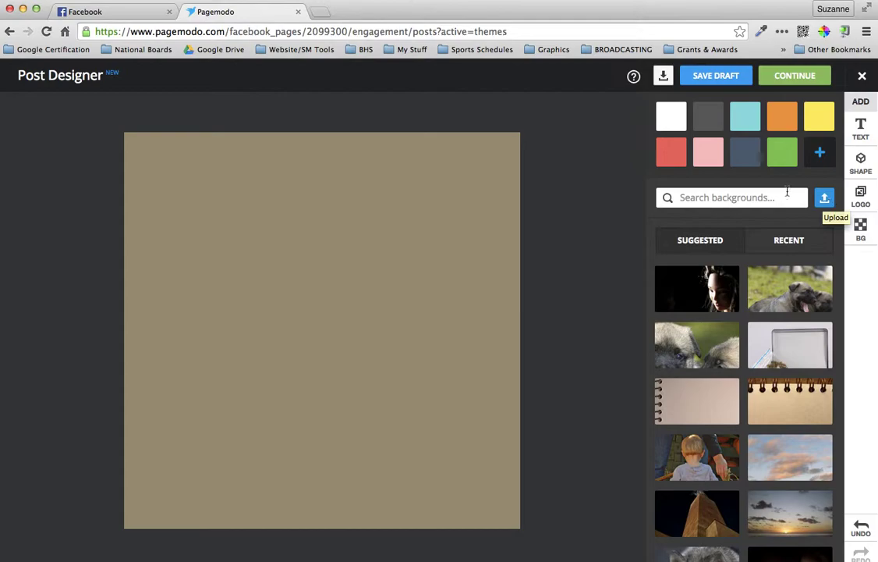
Search backgrounds for 'football' and apply the 10 yard-line field photo
{"action": "left_click", "coordinate": [737, 196]}
{"action": "type", "text": "football"}
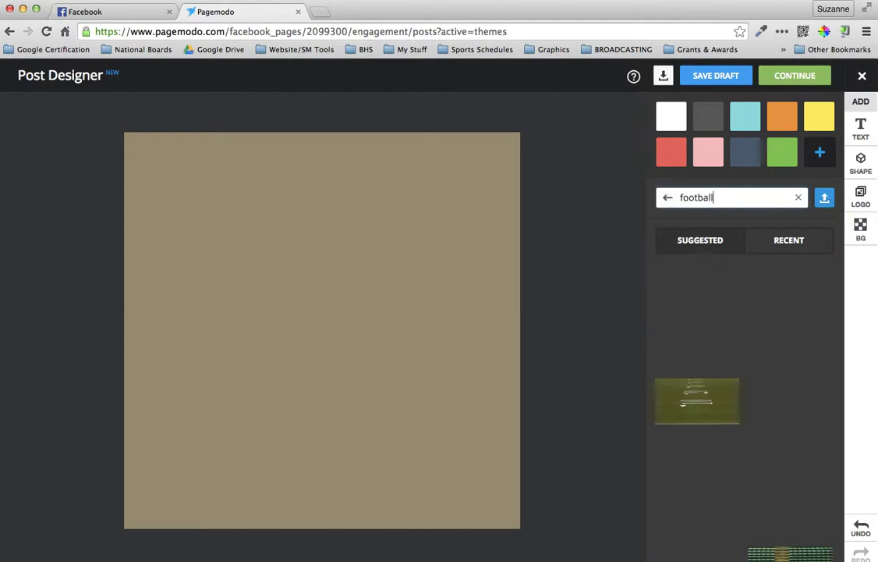
{"action": "left_click", "coordinate": [690, 290]}
{"action": "left_click", "coordinate": [698, 400]}
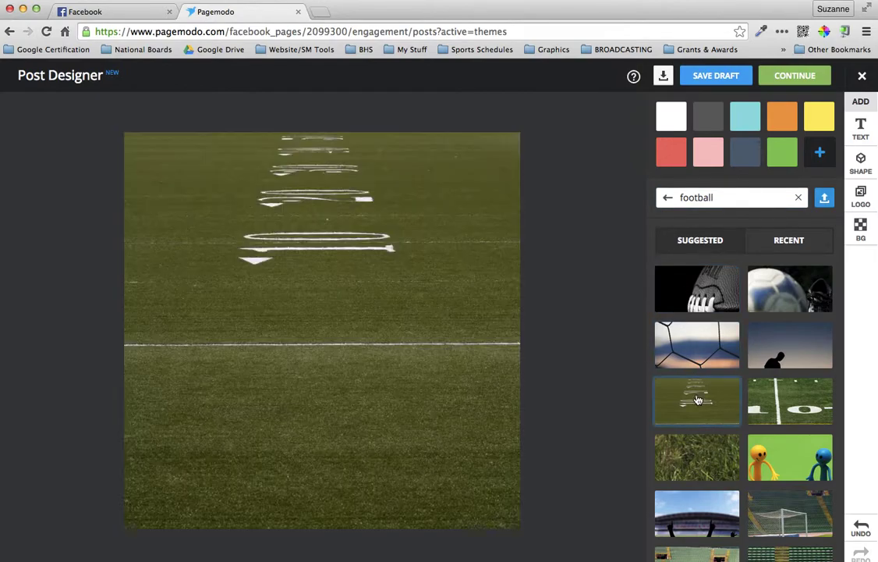
{"action": "left_click", "coordinate": [789, 401]}
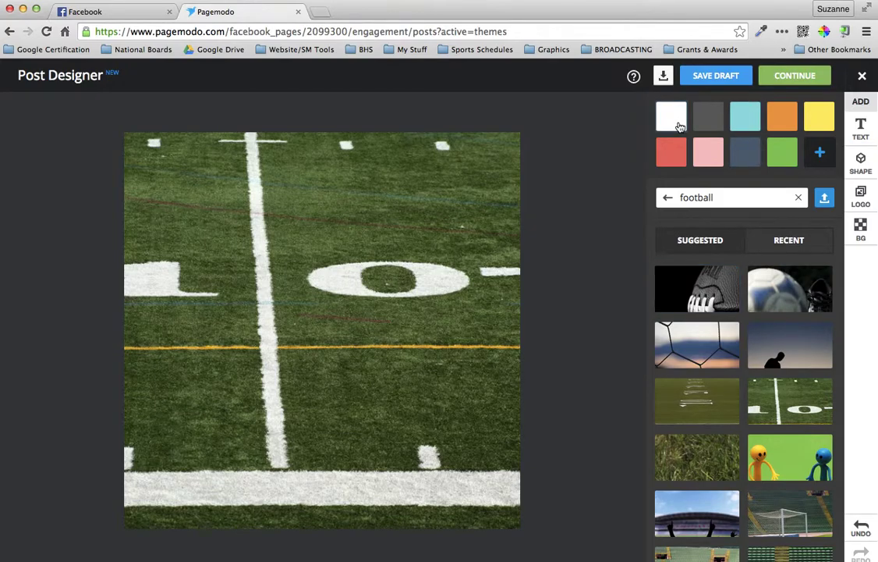
{"action": "left_click", "coordinate": [819, 156]}
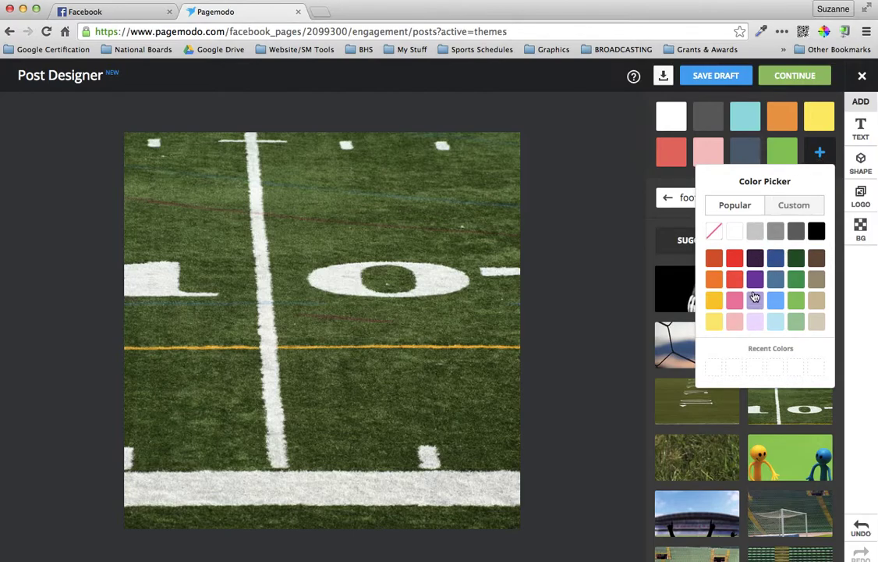
Mix a custom dark navy background colour, entering hex 000235
{"action": "left_click", "coordinate": [807, 207]}
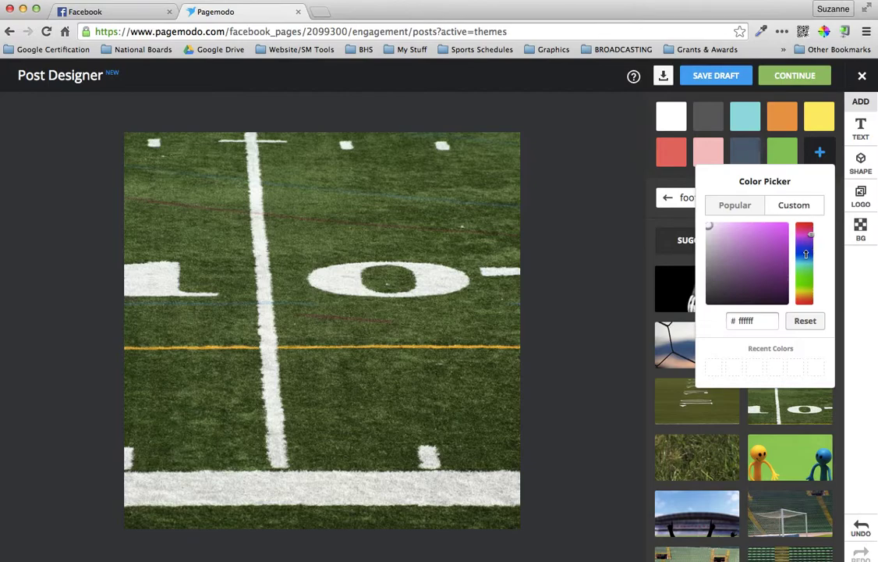
{"action": "left_click", "coordinate": [807, 252]}
{"action": "left_click", "coordinate": [770, 281]}
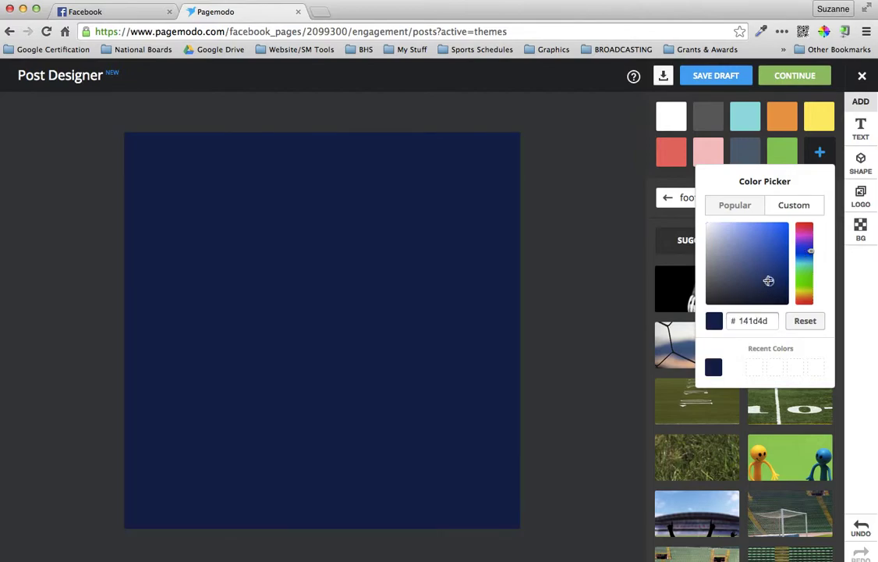
{"action": "left_click", "coordinate": [768, 259]}
{"action": "left_click", "coordinate": [778, 290]}
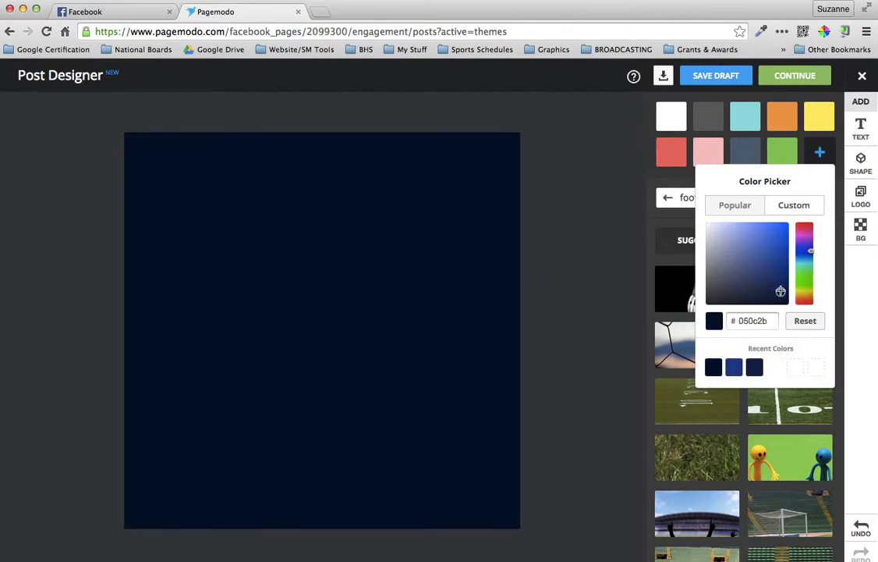
{"action": "left_click", "coordinate": [756, 288]}
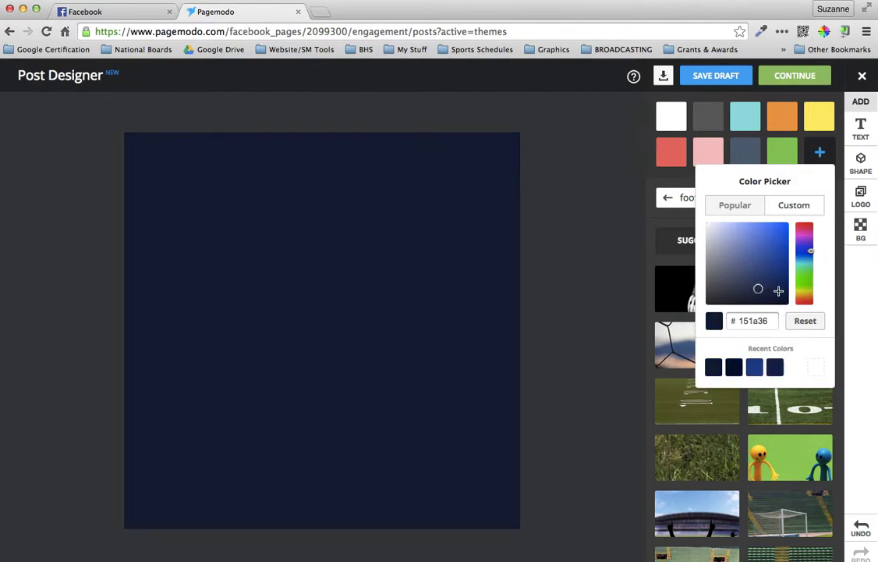
{"action": "left_click", "coordinate": [778, 291]}
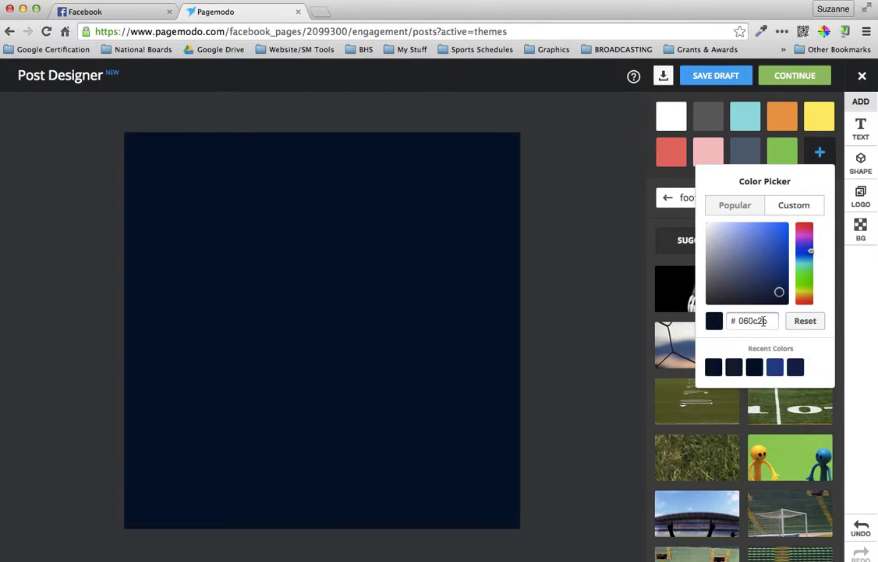
{"action": "double_click", "coordinate": [764, 322]}
{"action": "type", "text": "000235"}
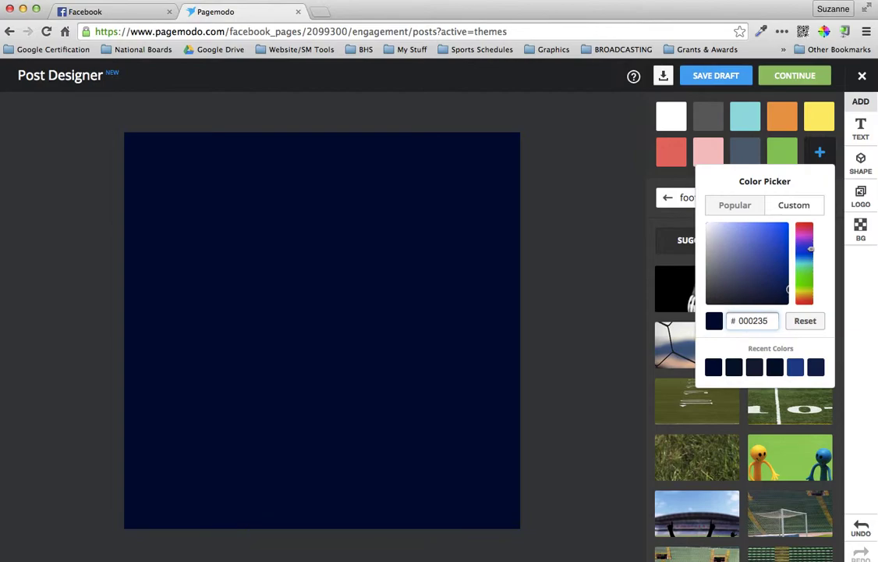
Settle the background on navy 050c2b and close the colour picker
{"action": "left_click", "coordinate": [775, 368]}
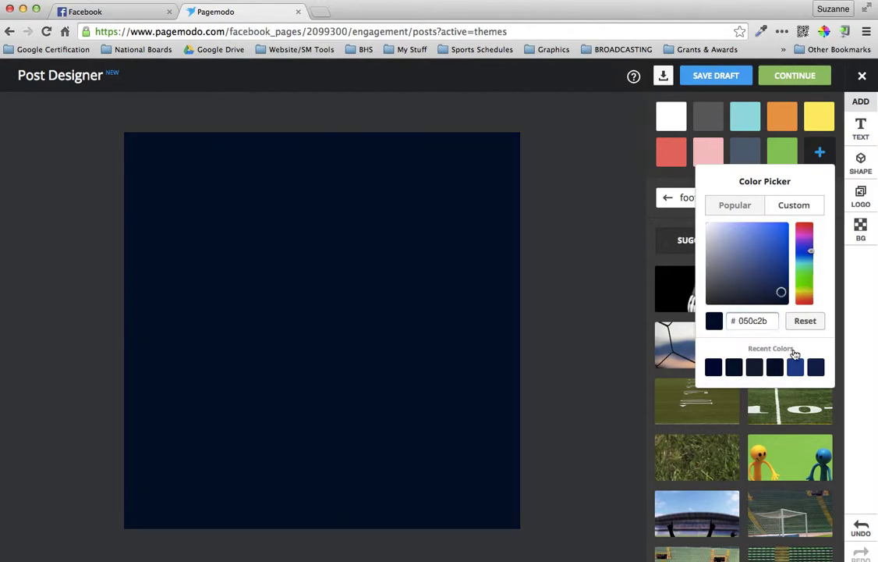
{"action": "left_click", "coordinate": [712, 368]}
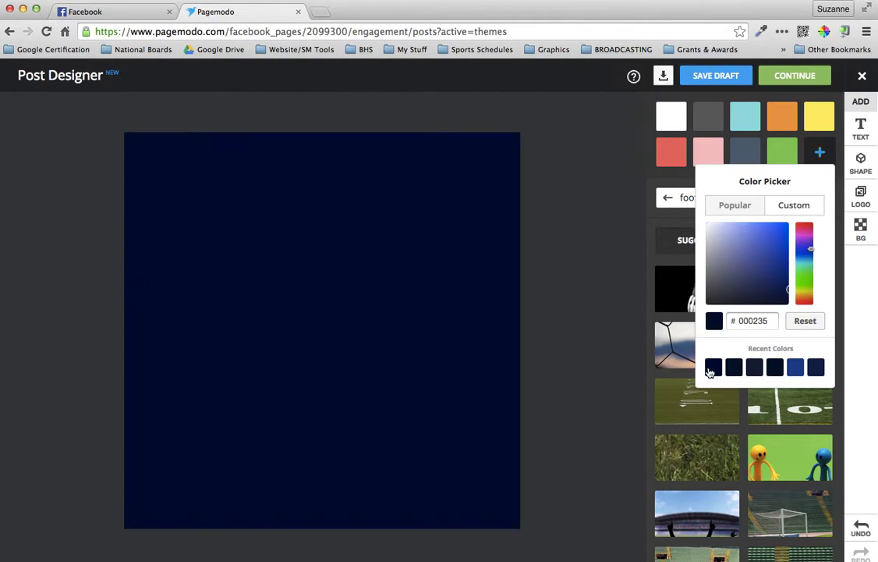
{"action": "left_click", "coordinate": [777, 368]}
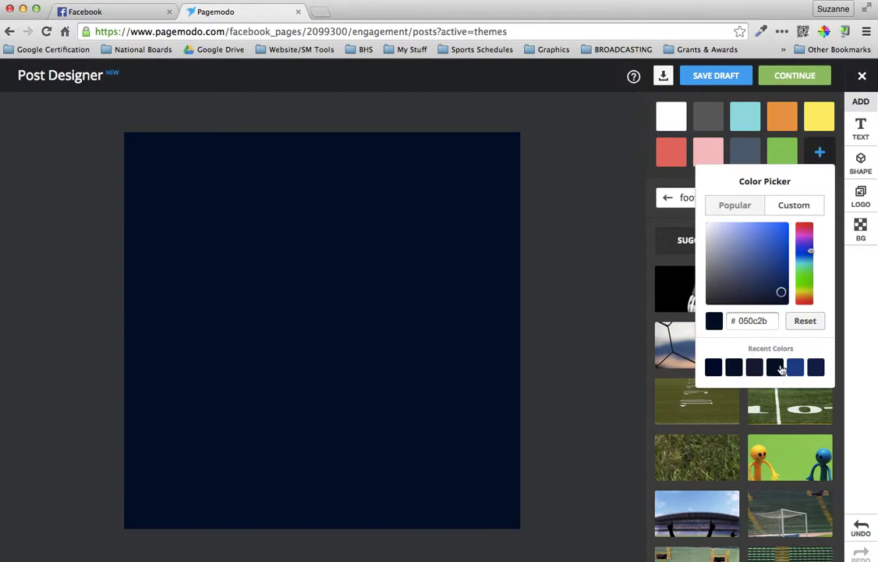
{"action": "left_click", "coordinate": [730, 367]}
{"action": "left_click", "coordinate": [777, 370]}
{"action": "left_click", "coordinate": [610, 303]}
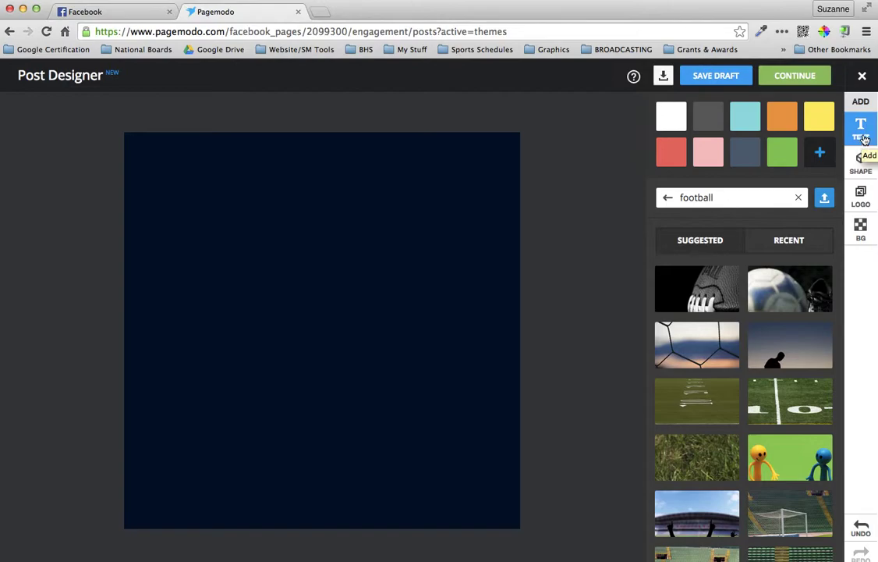
Add a BIG TEXT element and replace its text with 'BUCKHORN'
{"action": "left_click", "coordinate": [863, 134]}
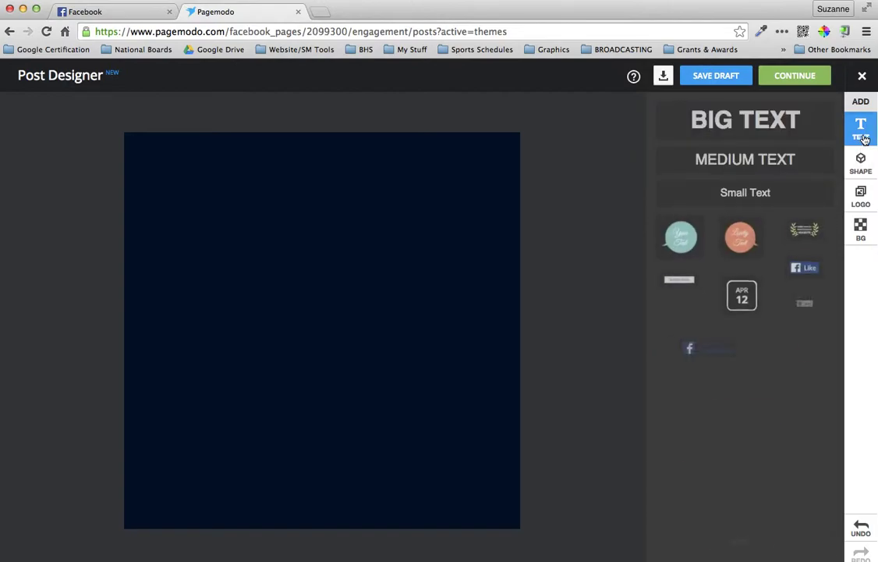
{"action": "left_click", "coordinate": [764, 125]}
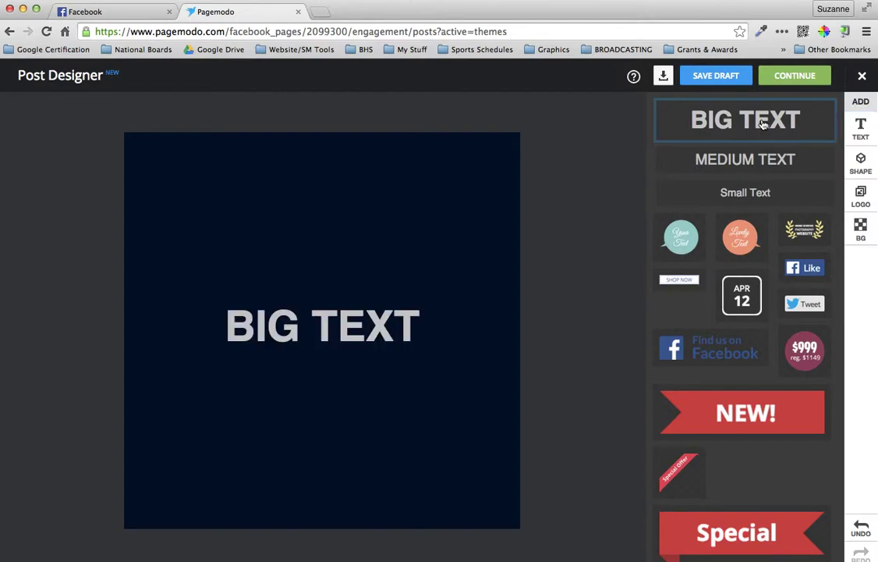
{"action": "left_click", "coordinate": [319, 328]}
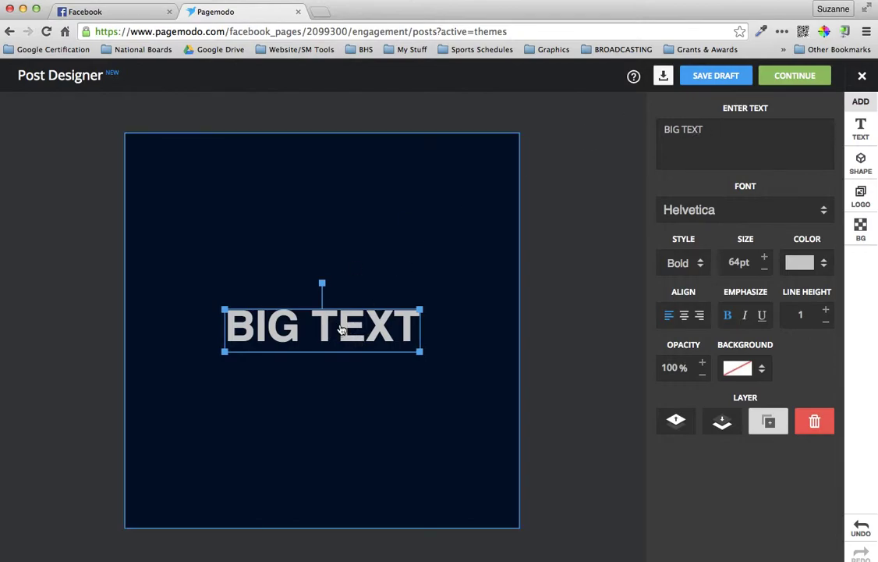
{"action": "triple_click", "coordinate": [681, 130]}
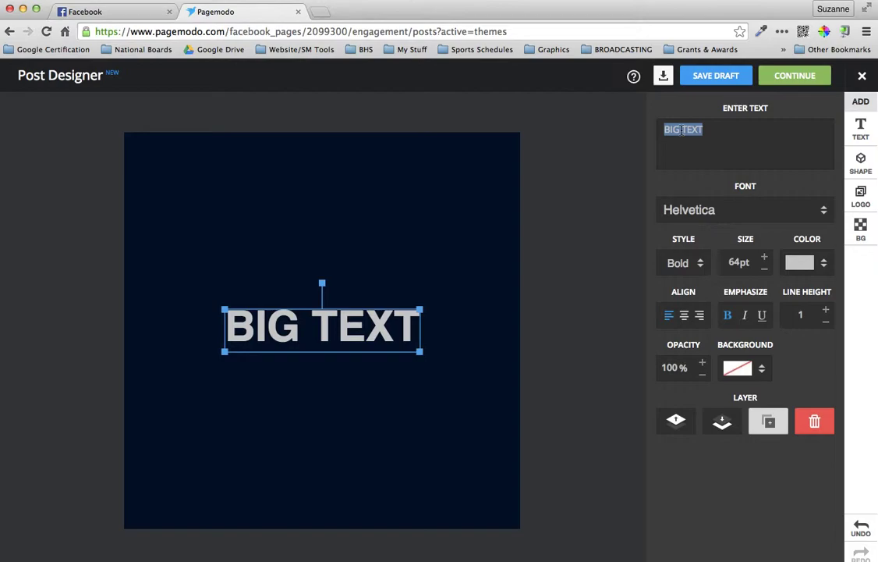
{"action": "type", "text": "BUCKHORN"}
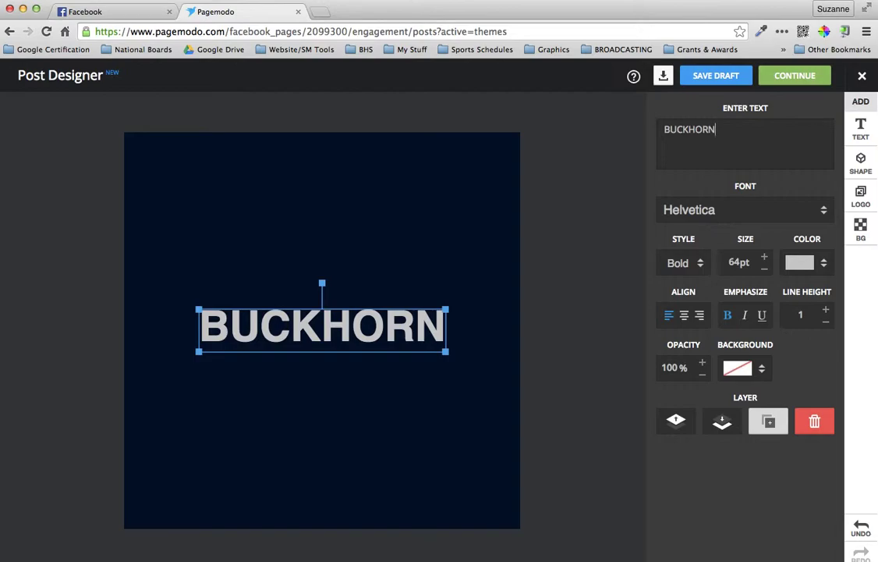
Set the BUCKHORN text font to Play
{"action": "left_click", "coordinate": [729, 211]}
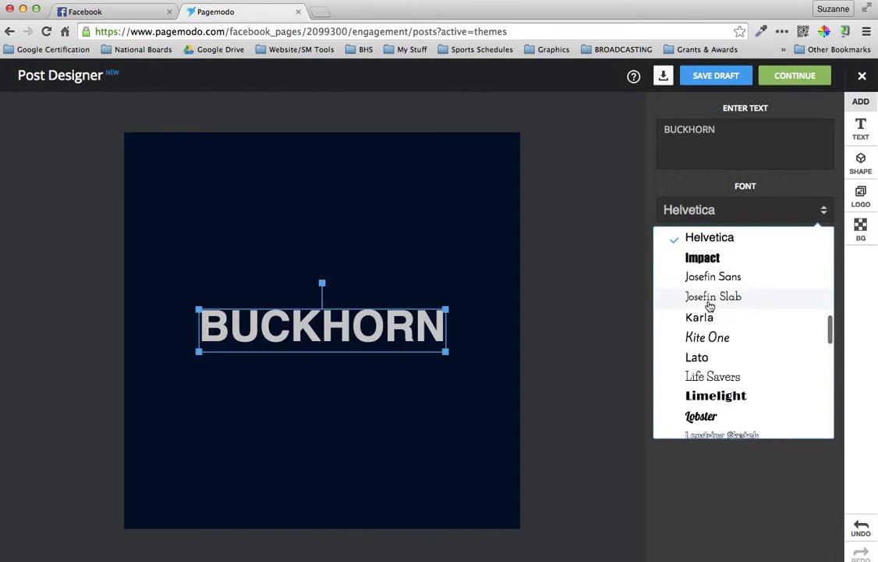
{"action": "scroll", "coordinate": [710, 306], "scroll_direction": "down", "scroll_amount": 4}
{"action": "scroll", "coordinate": [710, 306], "scroll_direction": "down", "scroll_amount": 5}
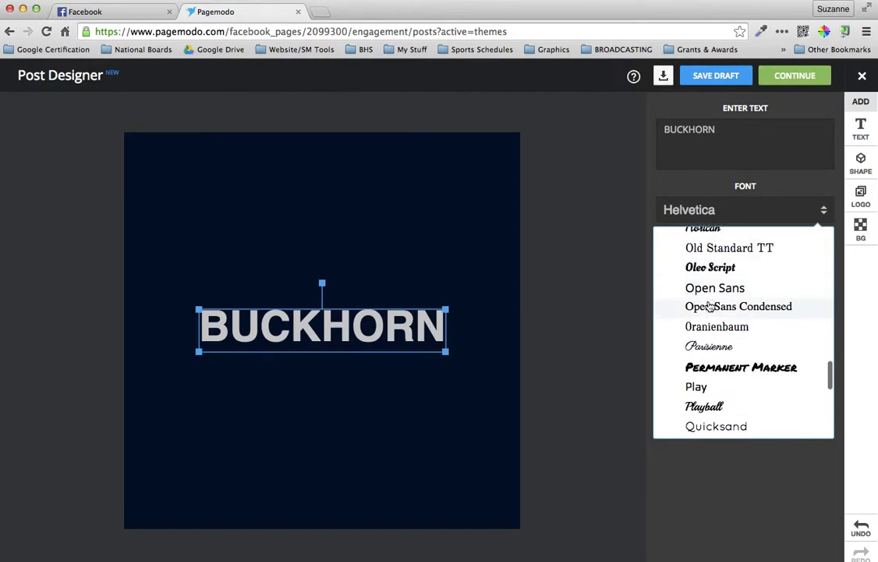
{"action": "scroll", "coordinate": [710, 309], "scroll_direction": "down", "scroll_amount": 1}
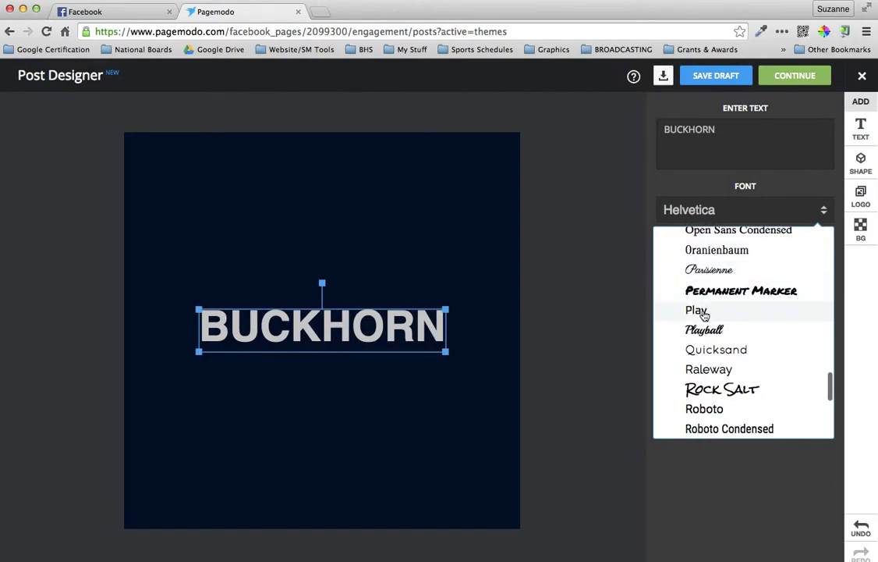
{"action": "left_click", "coordinate": [704, 313]}
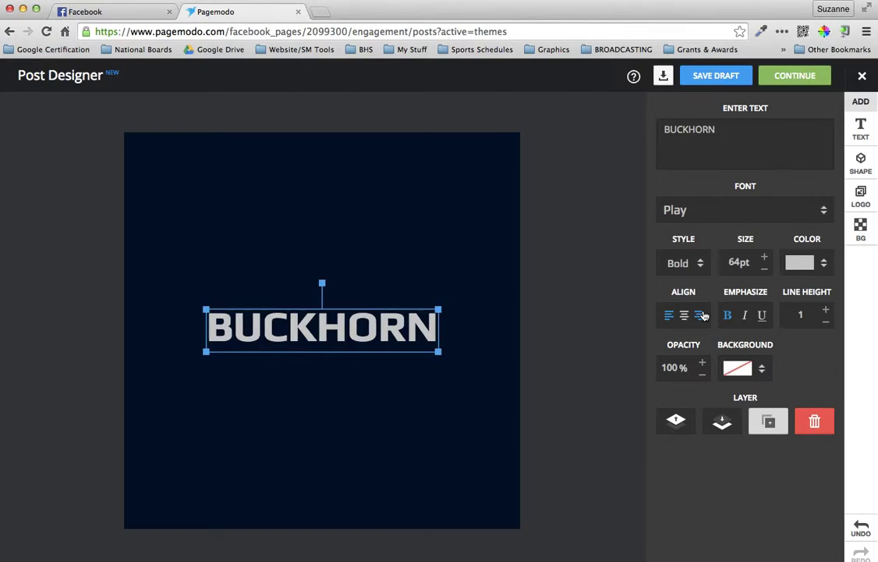
{"action": "left_click", "coordinate": [825, 265]}
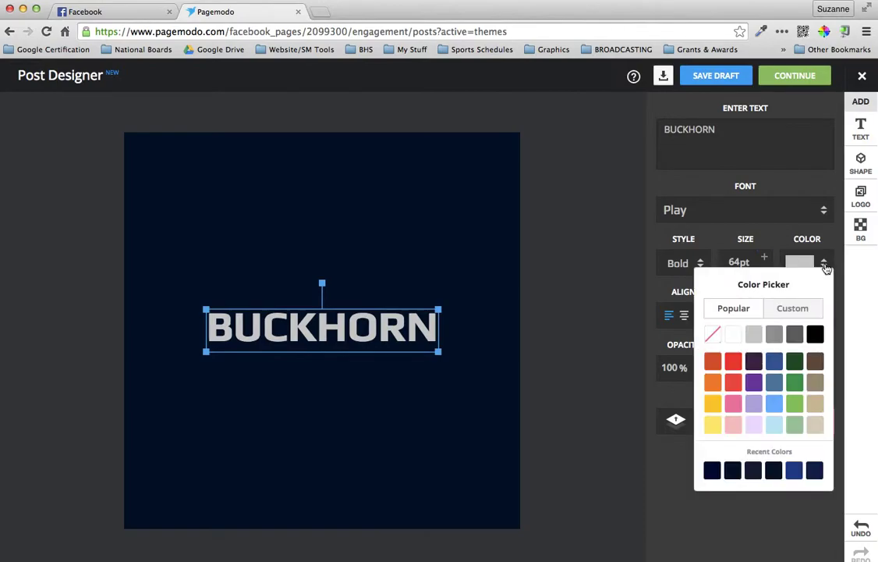
Colour BUCKHORN gold with hex E5C600 and raise its size to 87pt
{"action": "left_click", "coordinate": [801, 312]}
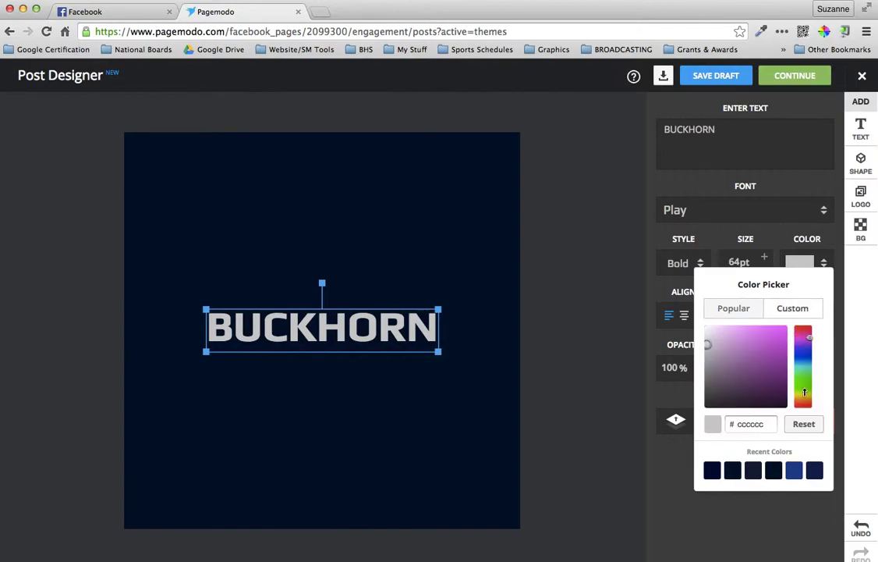
{"action": "left_click", "coordinate": [805, 396]}
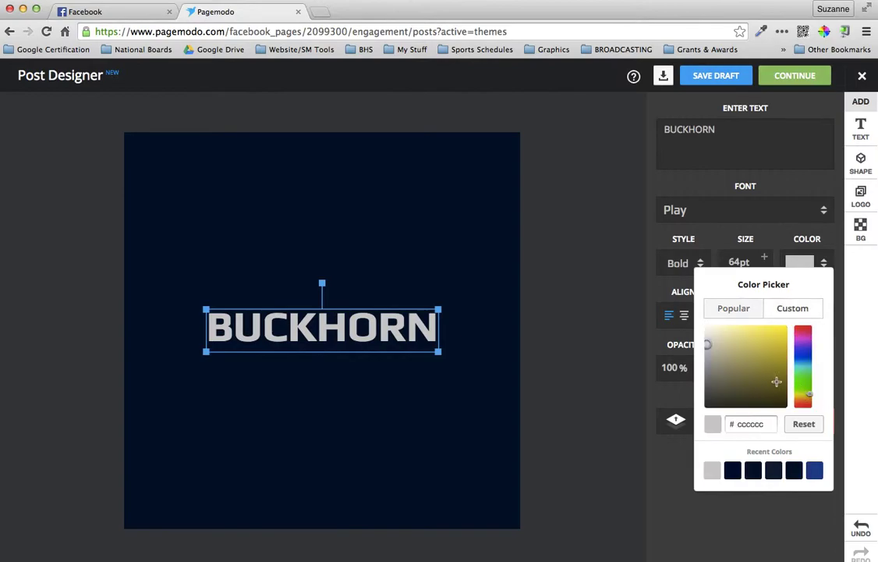
{"action": "left_click", "coordinate": [780, 376]}
{"action": "left_click", "coordinate": [780, 366]}
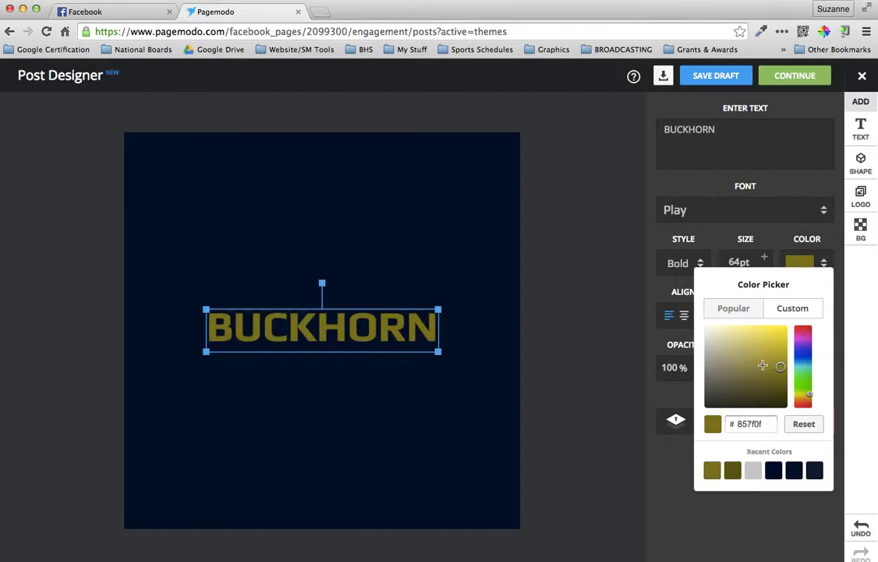
{"action": "left_click", "coordinate": [766, 361]}
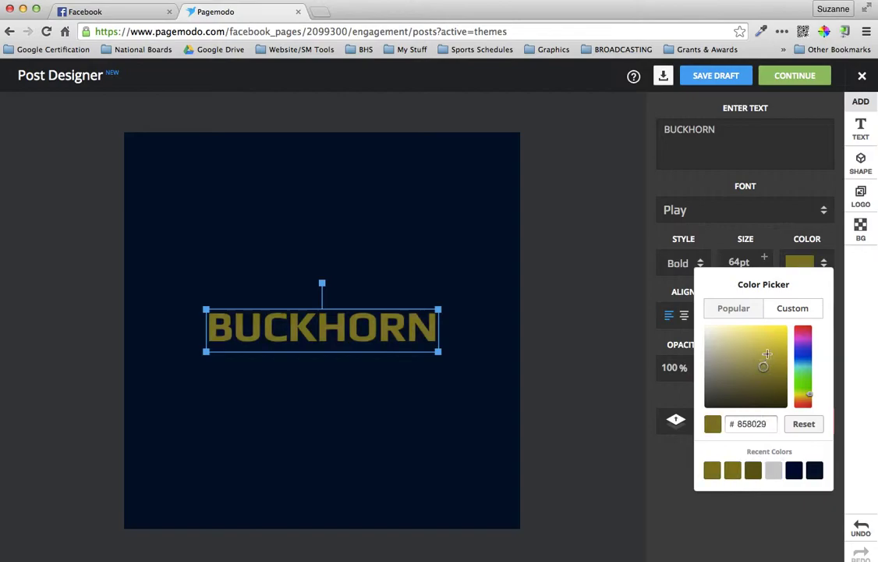
{"action": "left_click", "coordinate": [769, 354]}
{"action": "left_click", "coordinate": [775, 344]}
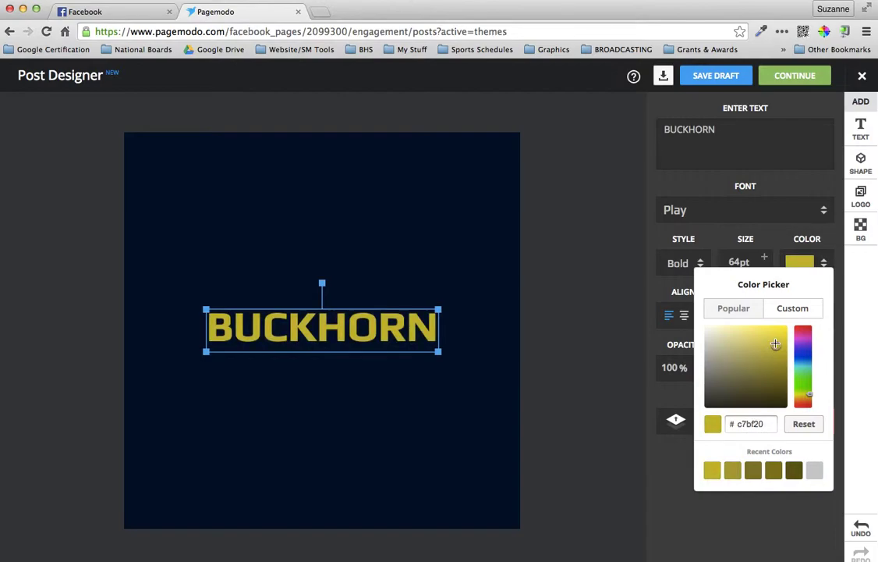
{"action": "left_click", "coordinate": [781, 385]}
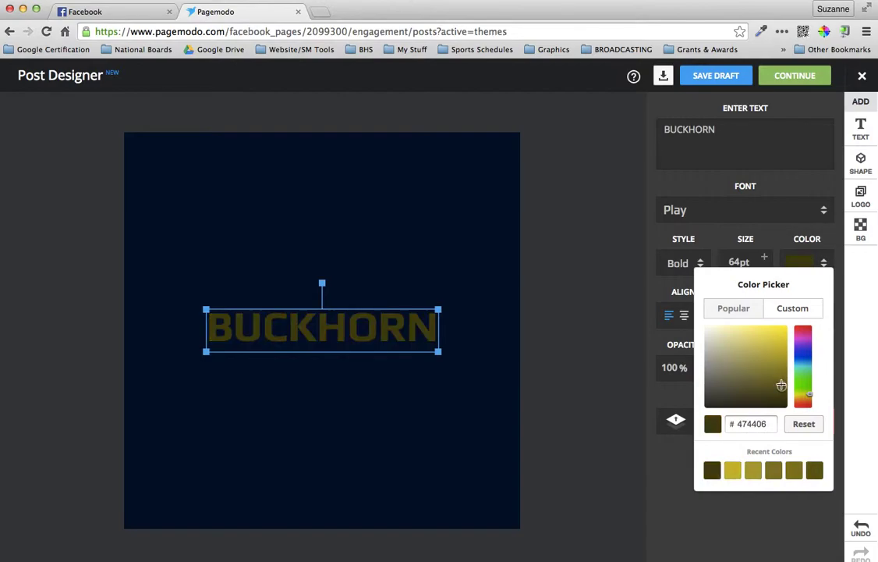
{"action": "left_click", "coordinate": [773, 373]}
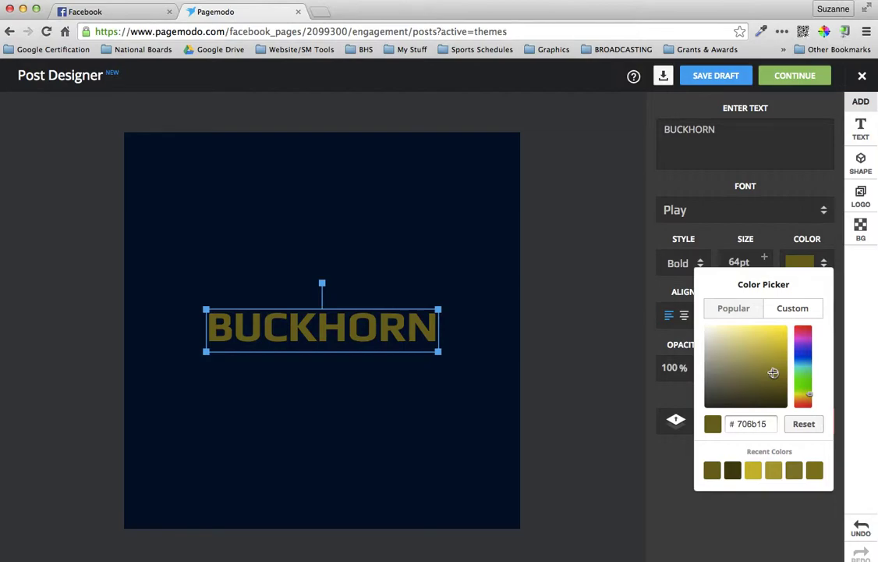
{"action": "double_click", "coordinate": [754, 424]}
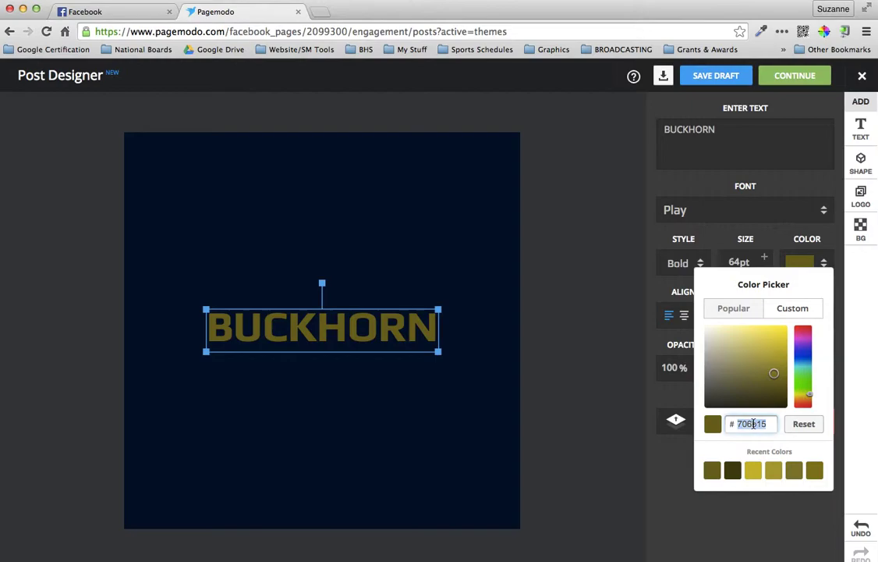
{"action": "type", "text": "E5C600"}
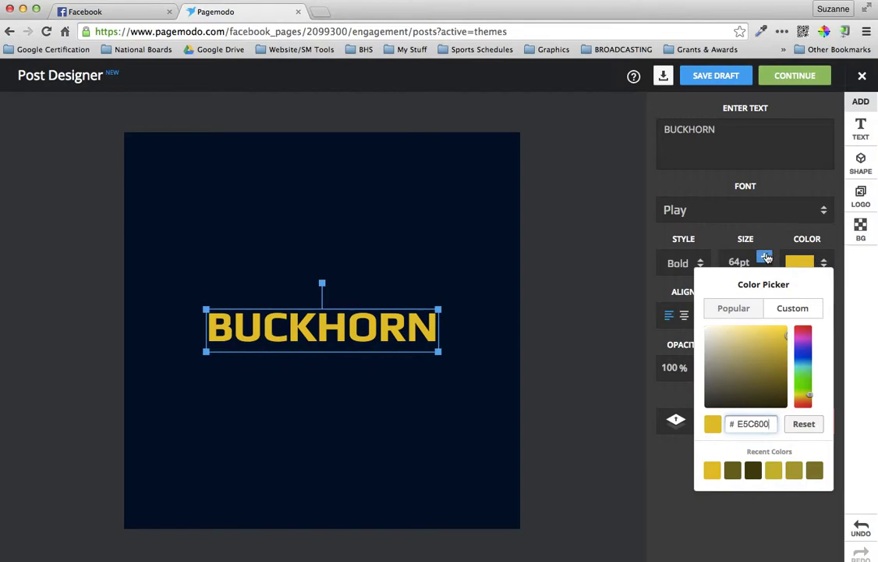
{"action": "left_click", "coordinate": [764, 259]}
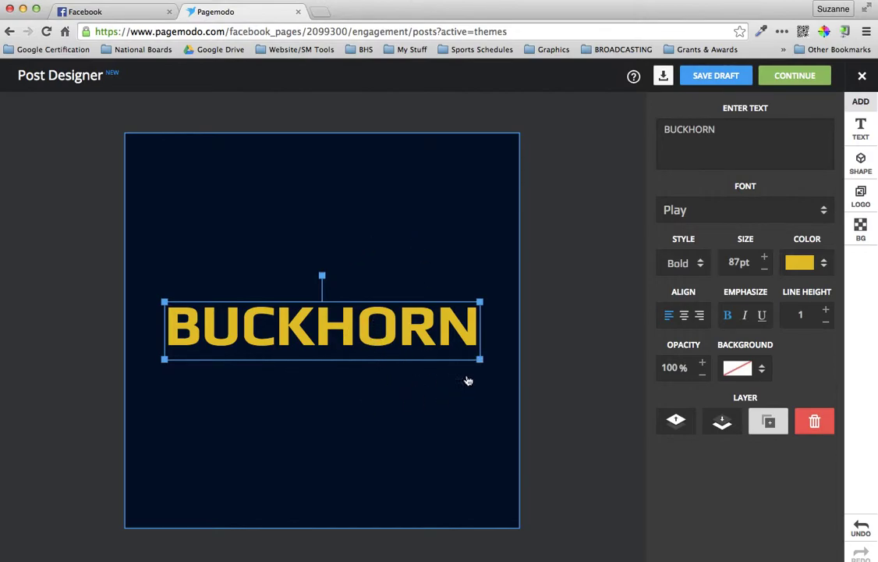
Stretch BUCKHORN to 107pt across the post's width and move it to the top edge
{"action": "left_click_drag", "start_coordinate": [481, 359], "coordinate": [511, 369]}
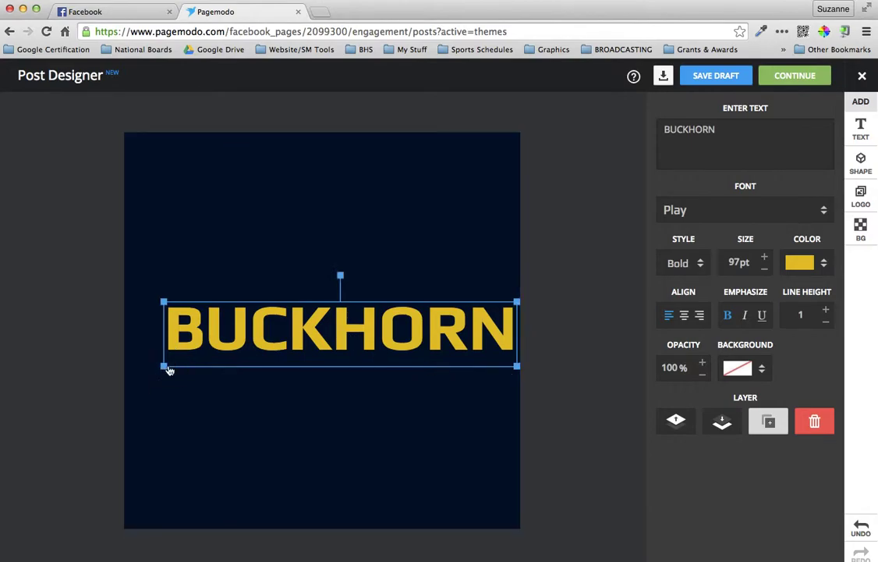
{"action": "left_click_drag", "start_coordinate": [167, 367], "coordinate": [133, 383]}
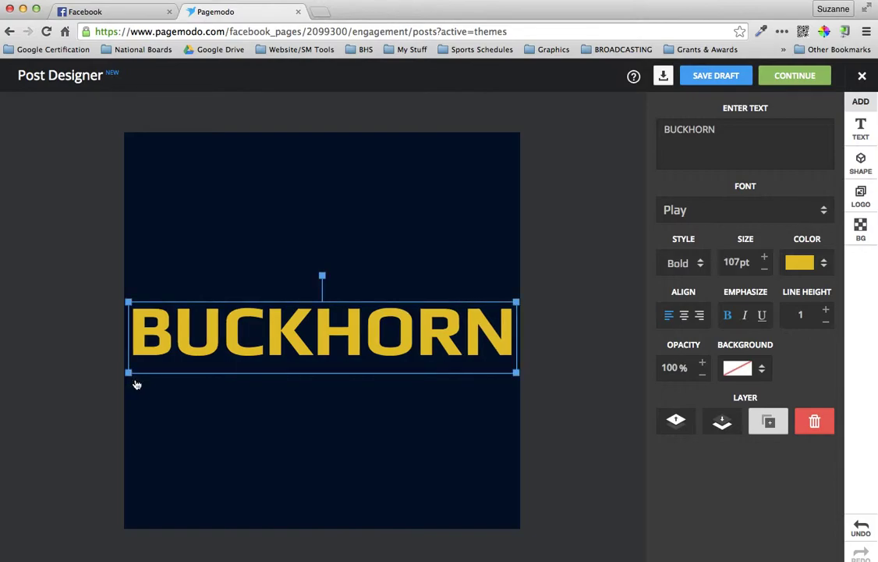
{"action": "left_click_drag", "start_coordinate": [350, 344], "coordinate": [352, 173]}
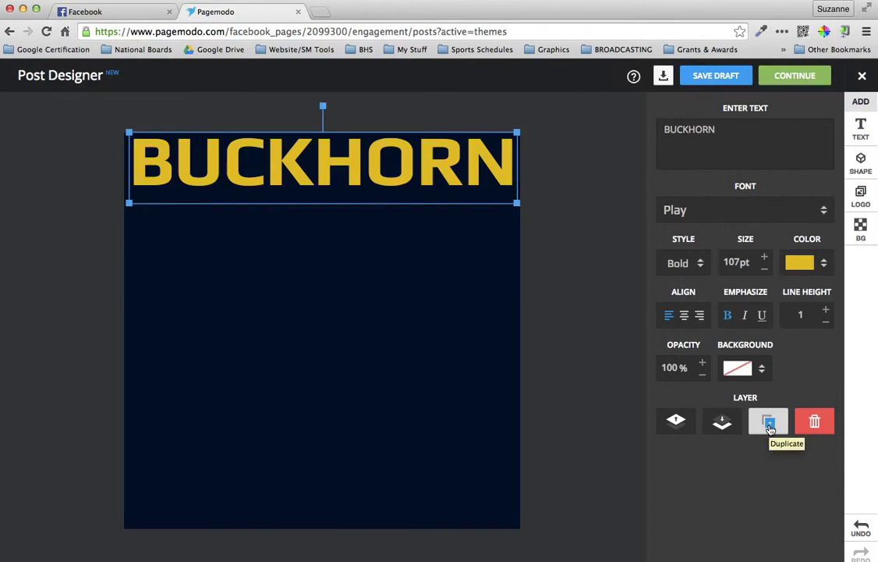
Duplicate BUCKHORN into the middle of the post and retype it as 'FOOTBALL'
{"action": "left_click", "coordinate": [768, 425]}
{"action": "left_click", "coordinate": [487, 167]}
{"action": "left_click_drag", "start_coordinate": [487, 167], "coordinate": [458, 282]}
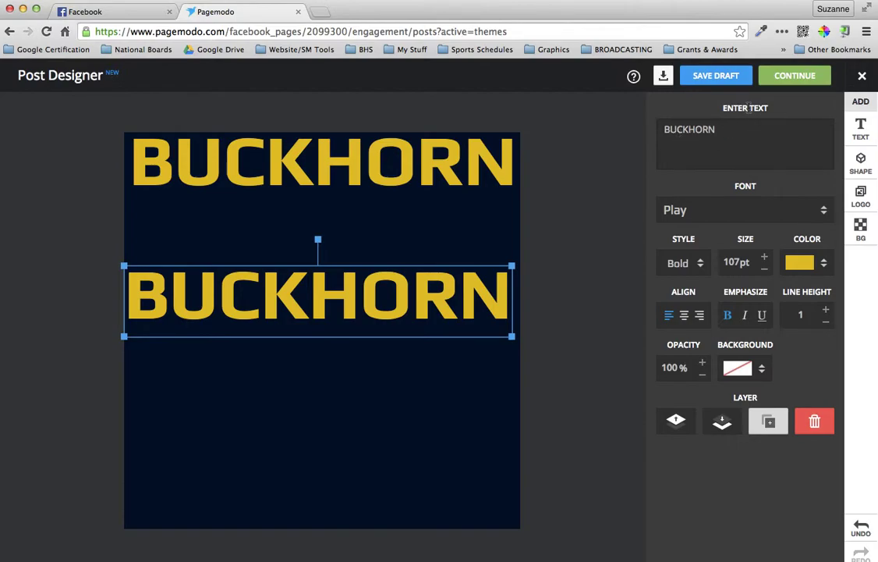
{"action": "double_click", "coordinate": [700, 130]}
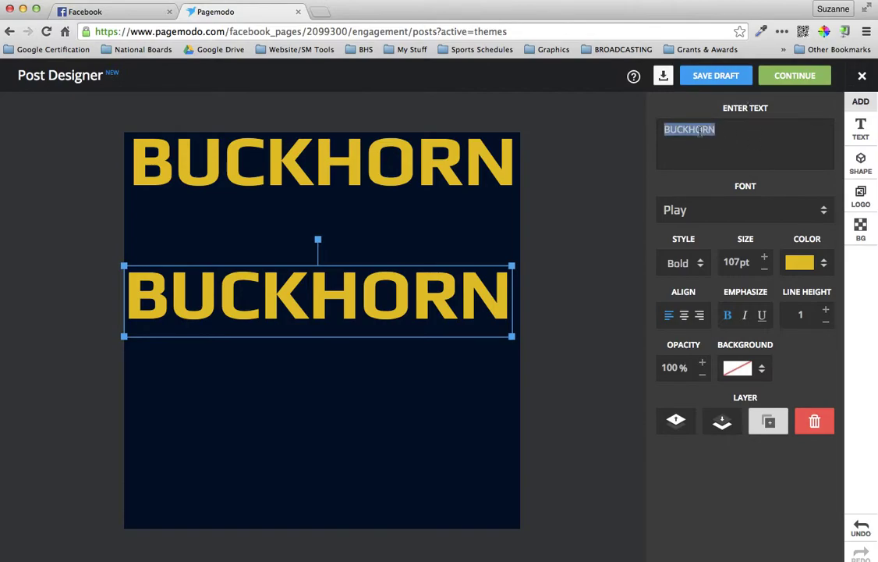
{"action": "type", "text": "FOOTN"}
{"action": "key", "text": "BackSpace"}
{"action": "type", "text": "BAL"}
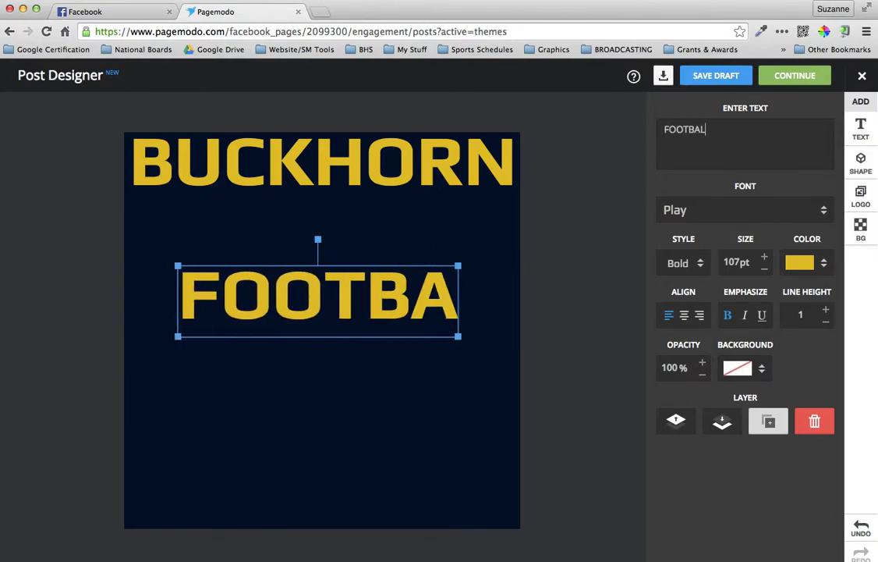
{"action": "type", "text": "L"}
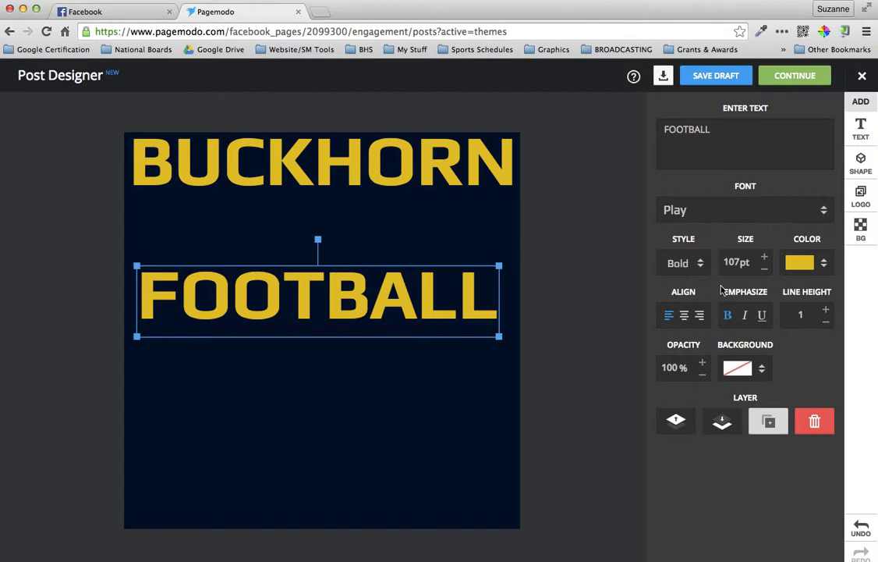
Enlarge FOOTBALL to 115pt and position it along the bottom edge of the post
{"action": "left_click", "coordinate": [765, 257]}
{"action": "left_click", "coordinate": [764, 258]}
{"action": "left_click", "coordinate": [764, 257]}
{"action": "left_click", "coordinate": [765, 258]}
{"action": "left_click", "coordinate": [764, 258]}
{"action": "left_click", "coordinate": [765, 258]}
{"action": "left_click", "coordinate": [765, 258]}
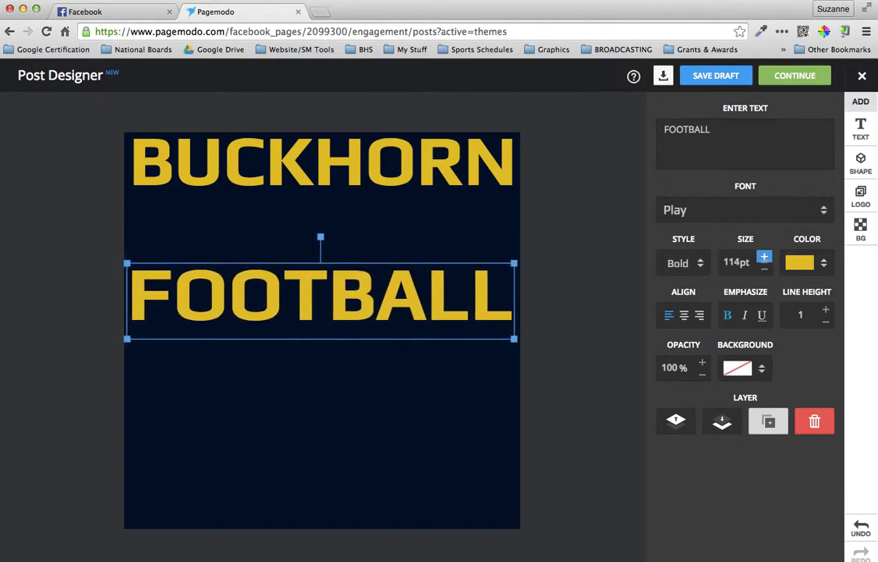
{"action": "key", "text": "Right"}
{"action": "key", "text": "Right"}
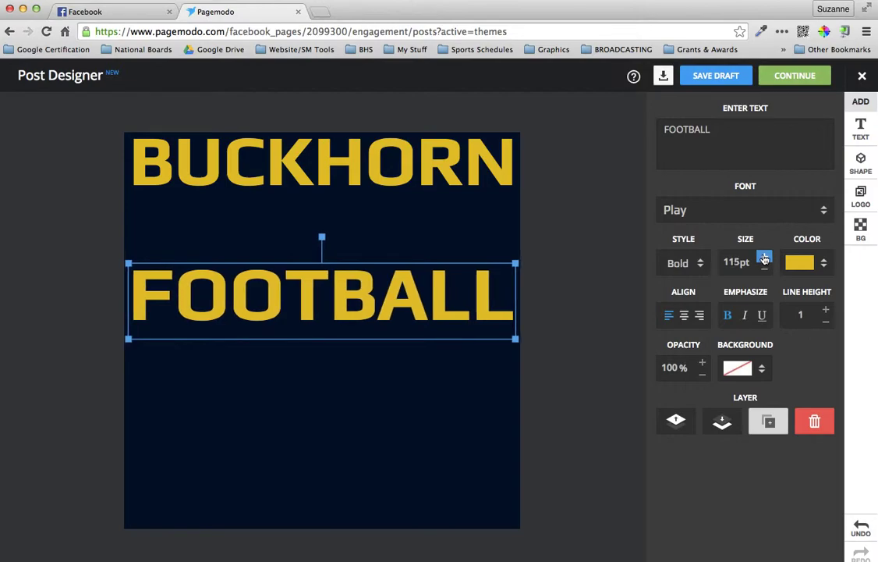
{"action": "key", "text": "Down"}
{"action": "key", "text": "Down"}
{"action": "key", "text": "Down"}
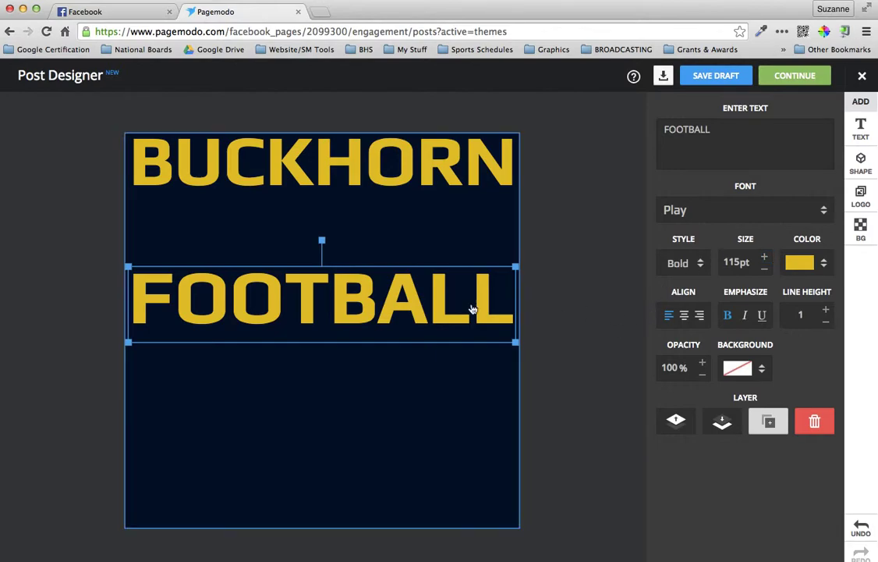
{"action": "left_click_drag", "start_coordinate": [435, 300], "coordinate": [432, 495]}
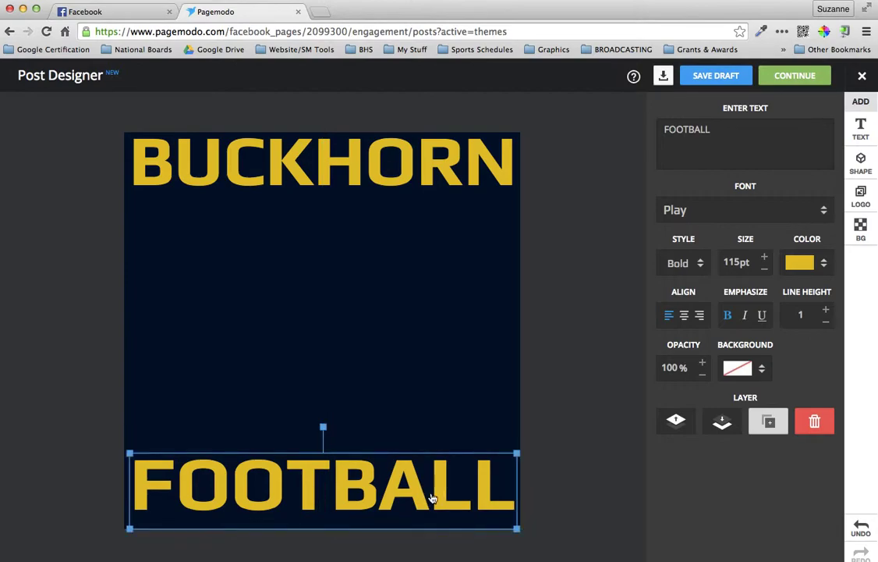
{"action": "key", "text": "Down"}
{"action": "key", "text": "Down"}
{"action": "key", "text": "Down"}
{"action": "key", "text": "Down"}
{"action": "key", "text": "Down"}
{"action": "key", "text": "Down"}
{"action": "key", "text": "Down"}
{"action": "key", "text": "Down"}
{"action": "key", "text": "Down"}
{"action": "key", "text": "Down"}
{"action": "key", "text": "Down"}
{"action": "key", "text": "Down"}
{"action": "key", "text": "Down"}
{"action": "key", "text": "Down"}
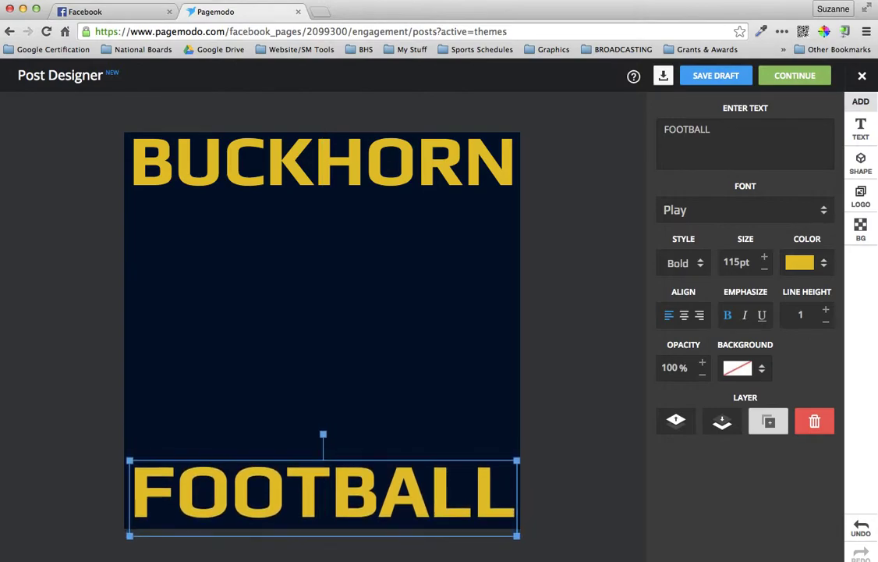
{"action": "key", "text": "Down"}
{"action": "key", "text": "Down"}
{"action": "key", "text": "Down"}
{"action": "key", "text": "Down"}
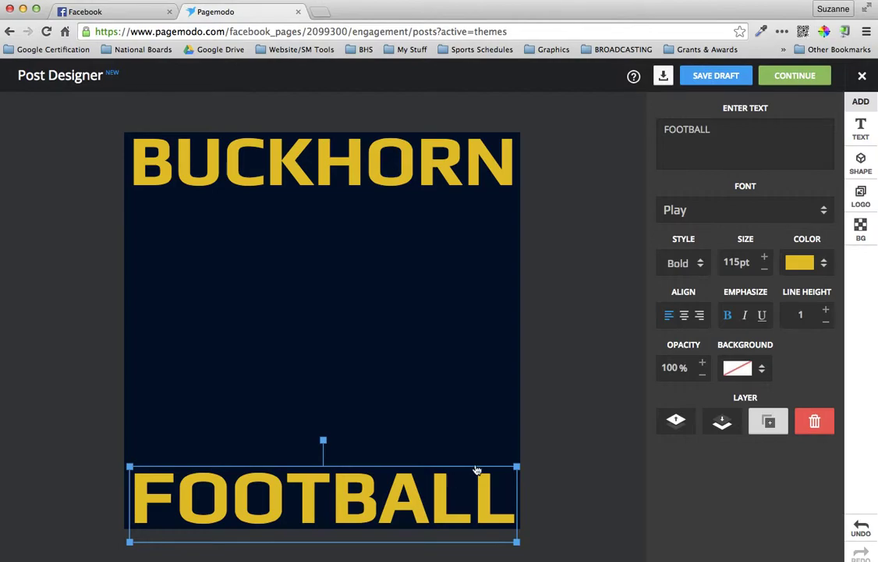
{"action": "left_click", "coordinate": [590, 427]}
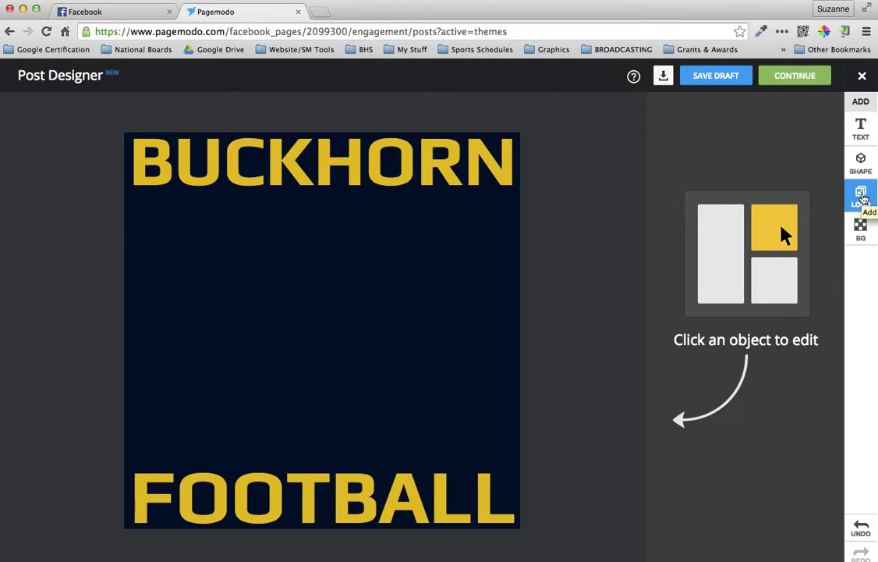
Upload No. 12 Color Posterized.png from the Desktop as a logo image on the post
{"action": "left_click", "coordinate": [863, 197]}
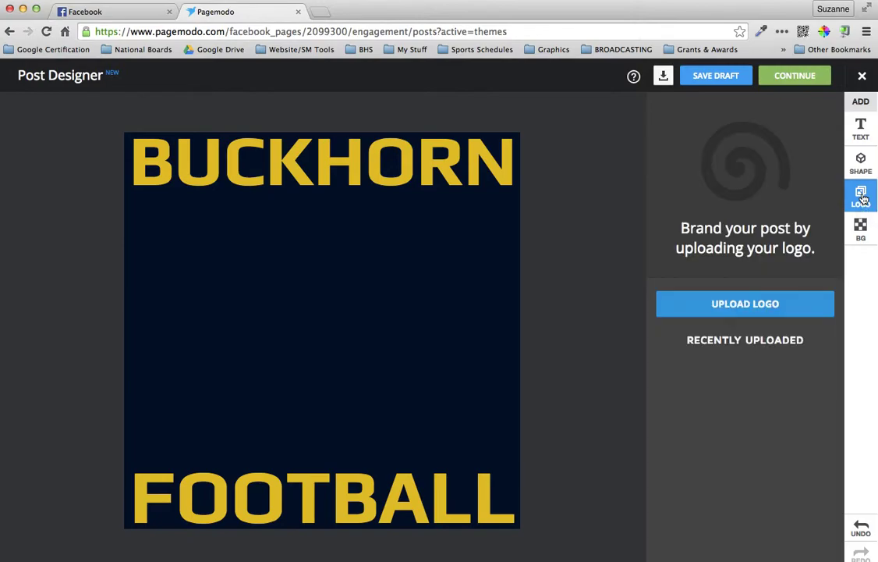
{"action": "left_click", "coordinate": [754, 306]}
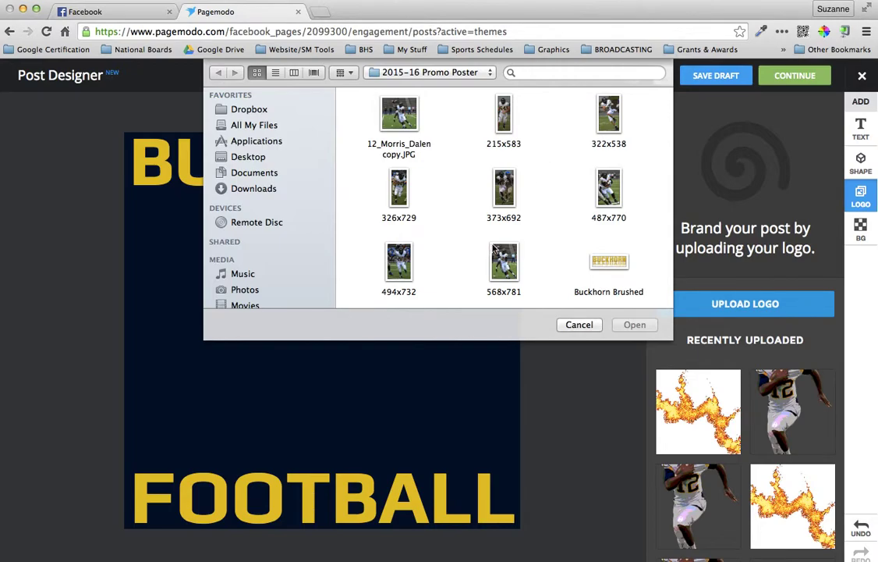
{"action": "scroll", "coordinate": [464, 228], "scroll_direction": "down", "scroll_amount": 4}
{"action": "scroll", "coordinate": [463, 227], "scroll_direction": "down", "scroll_amount": 4}
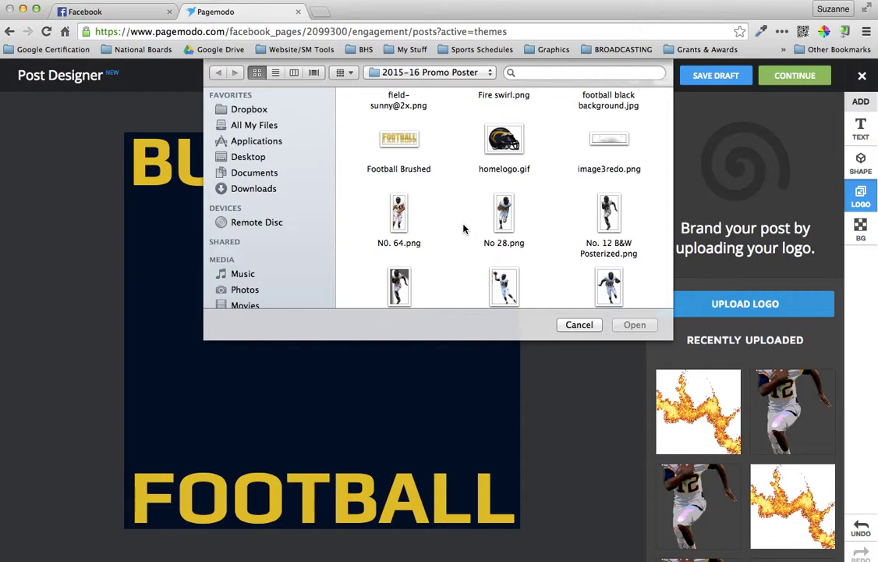
{"action": "scroll", "coordinate": [463, 227], "scroll_direction": "down", "scroll_amount": 2}
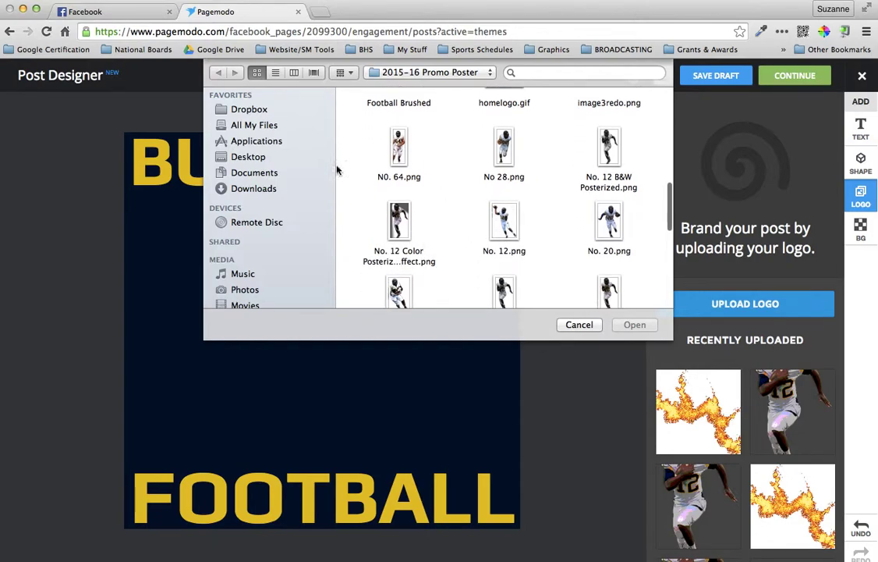
{"action": "left_click", "coordinate": [239, 156]}
{"action": "scroll", "coordinate": [410, 143], "scroll_direction": "down", "scroll_amount": 10}
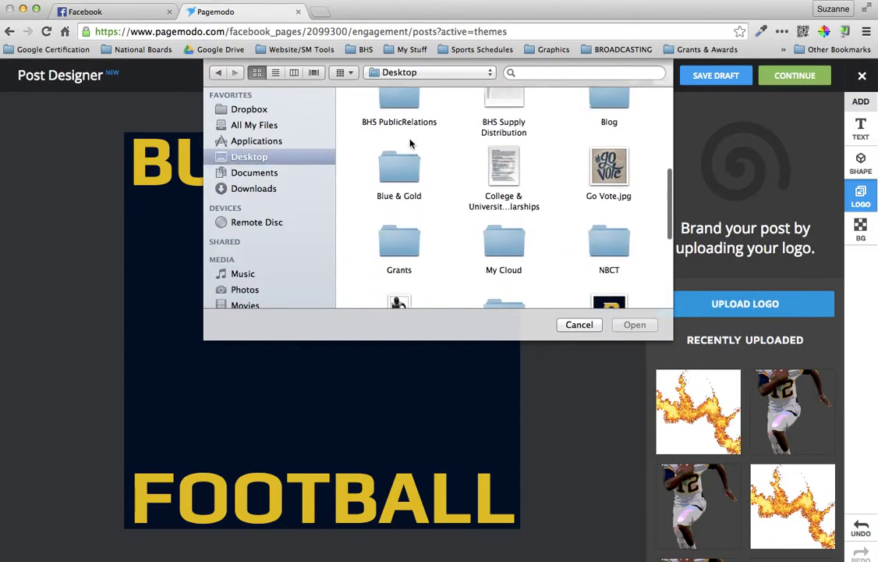
{"action": "double_click", "coordinate": [399, 201]}
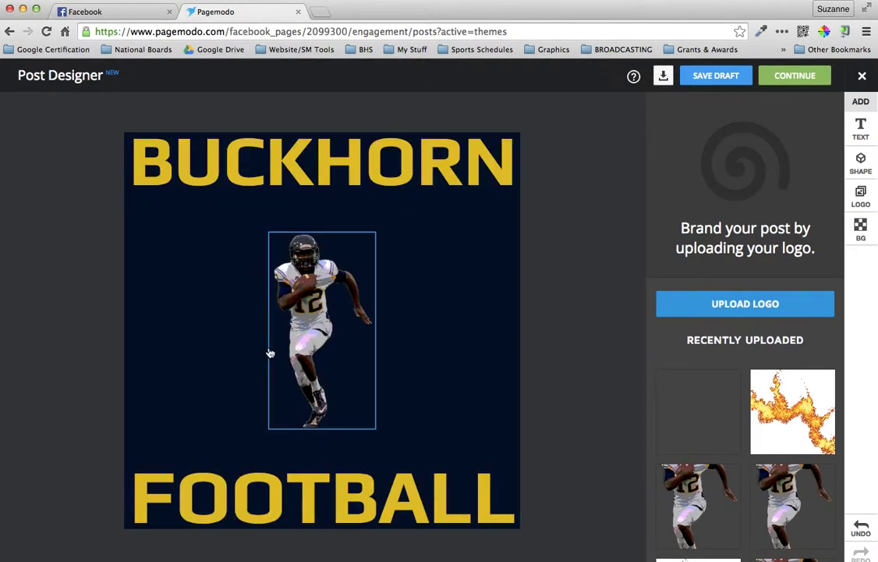
Enlarge the player photo up over BUCKHORN and expand its crop to show the whole player
{"action": "left_click", "coordinate": [325, 339]}
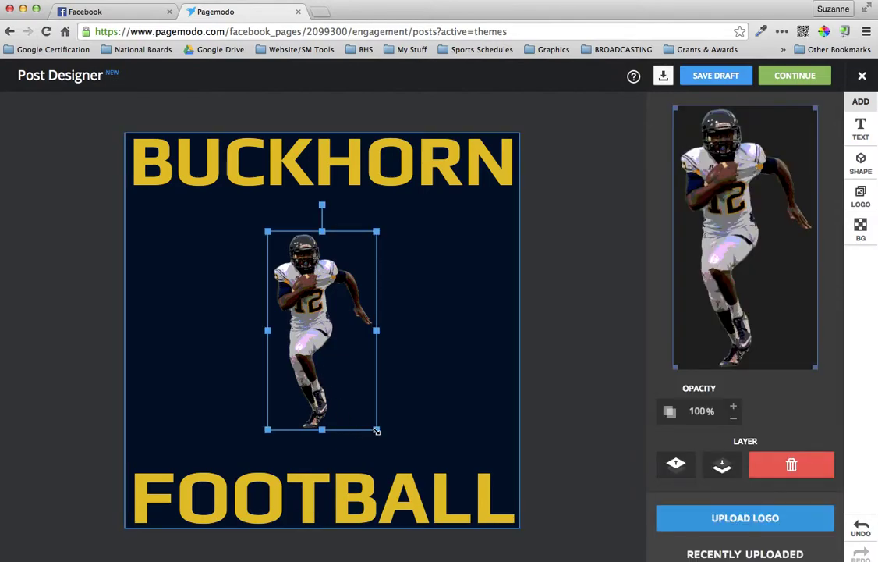
{"action": "left_click_drag", "start_coordinate": [377, 429], "coordinate": [467, 542]}
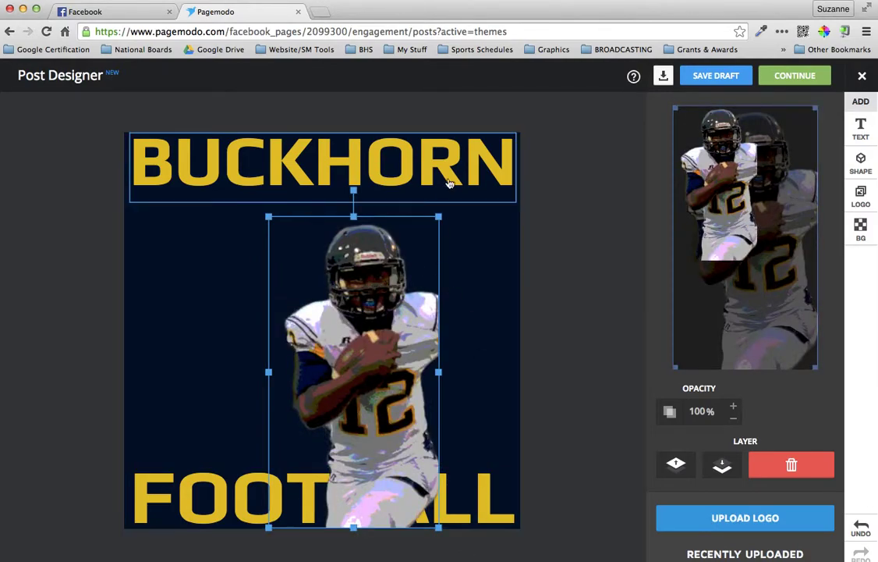
{"action": "left_click_drag", "start_coordinate": [440, 214], "coordinate": [535, 148]}
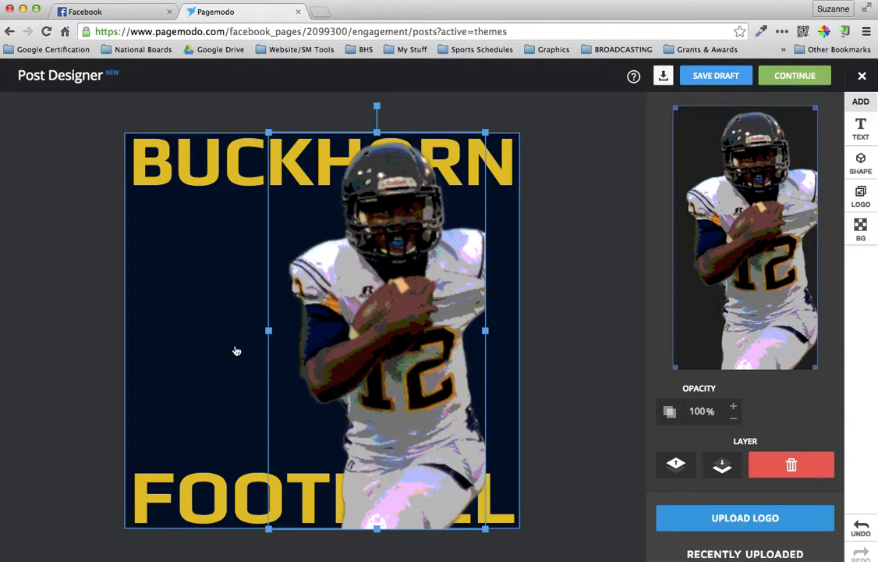
{"action": "left_click", "coordinate": [221, 300]}
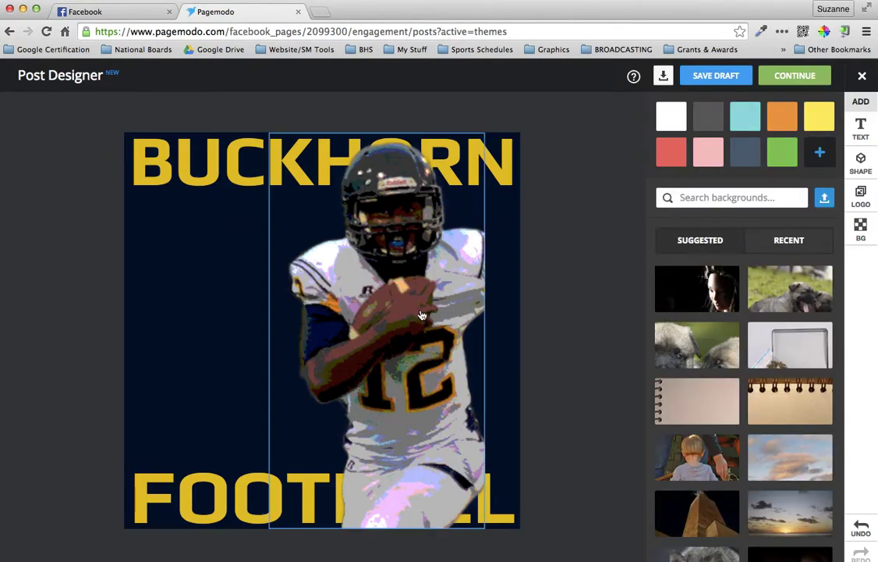
{"action": "left_click", "coordinate": [371, 275]}
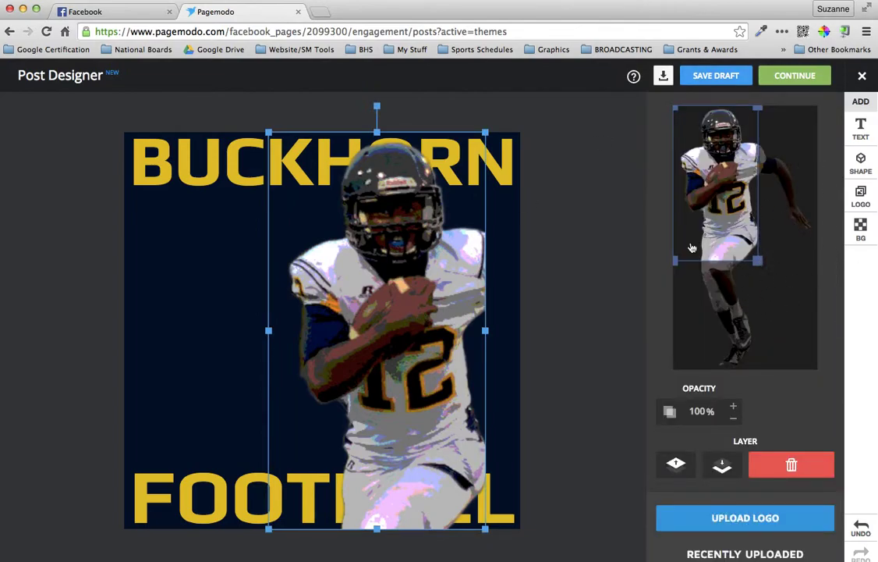
{"action": "left_click_drag", "start_coordinate": [759, 263], "coordinate": [844, 347]}
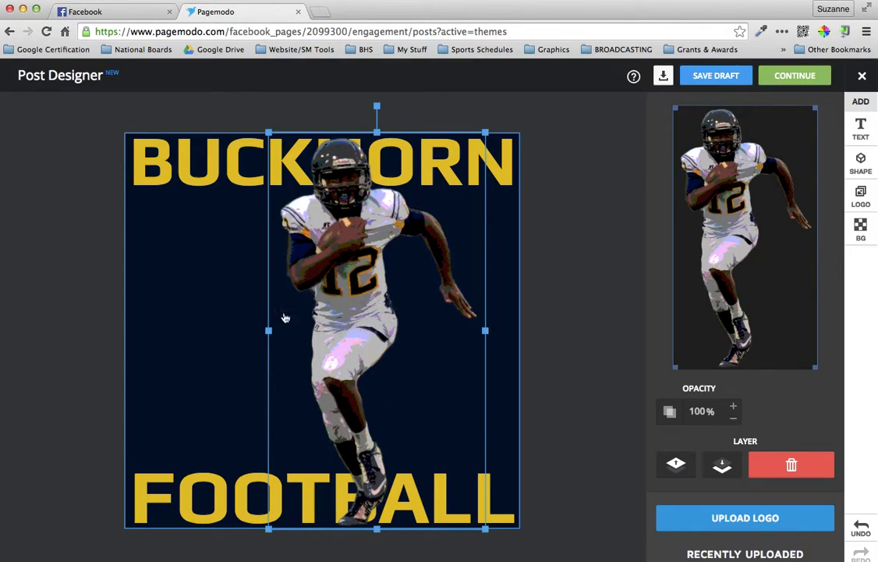
Crop the player photo above the knees, resize it, and move it left and down
{"action": "left_click", "coordinate": [223, 282]}
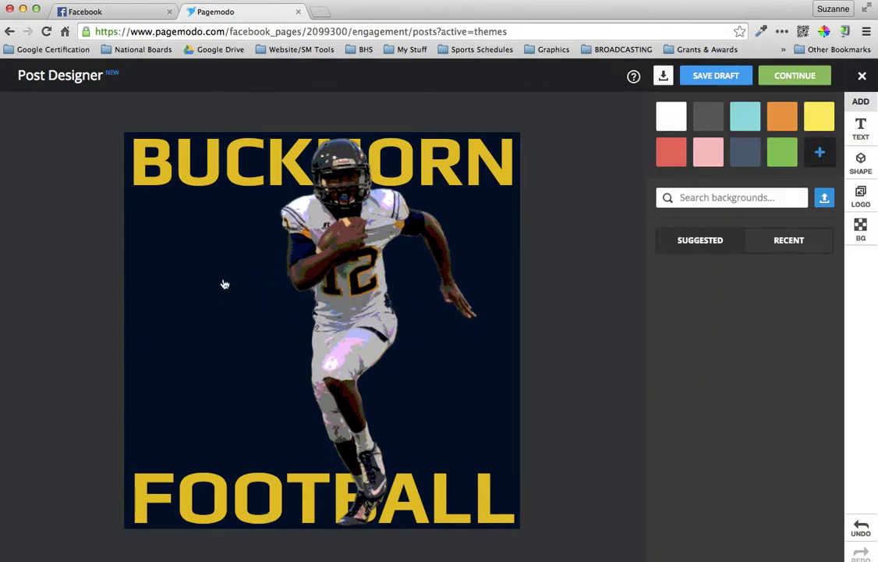
{"action": "left_click", "coordinate": [229, 194]}
{"action": "left_click", "coordinate": [358, 240]}
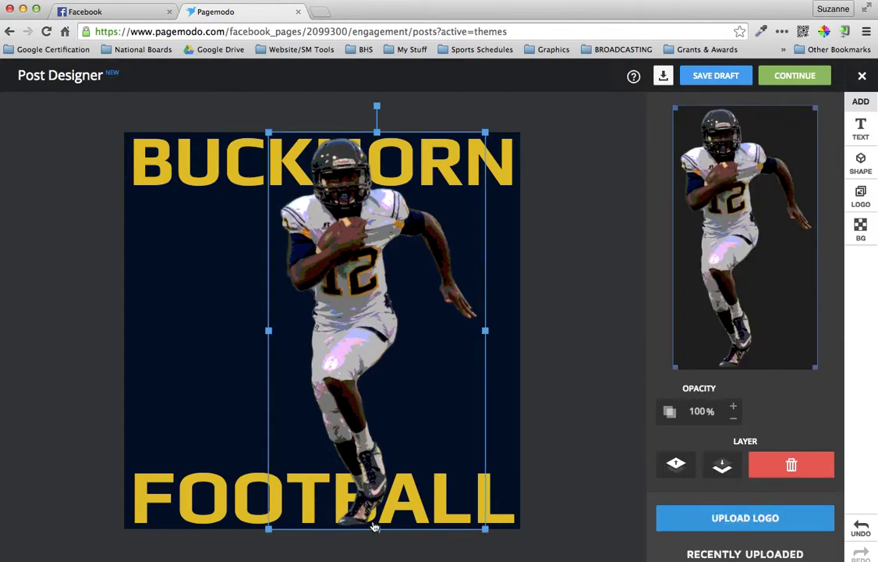
{"action": "left_click_drag", "start_coordinate": [380, 435], "coordinate": [381, 361]}
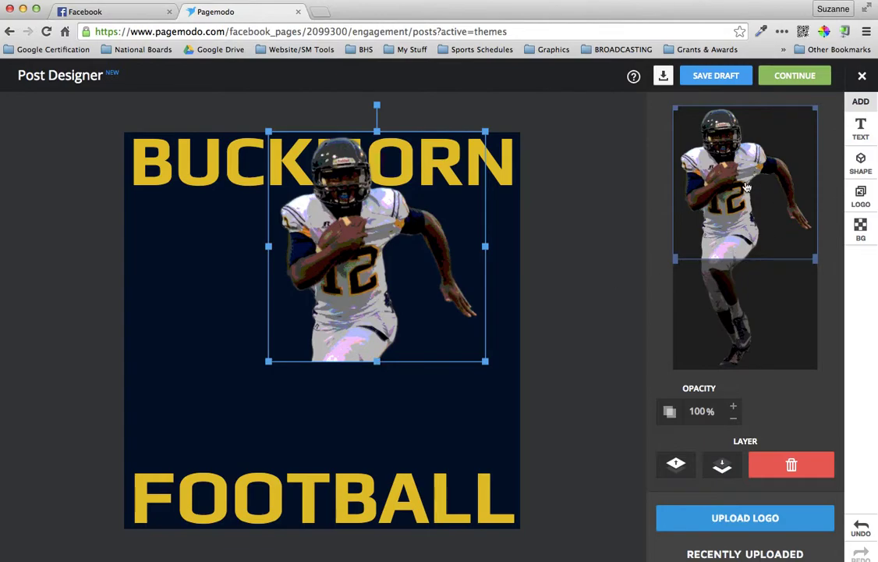
{"action": "left_click", "coordinate": [787, 218]}
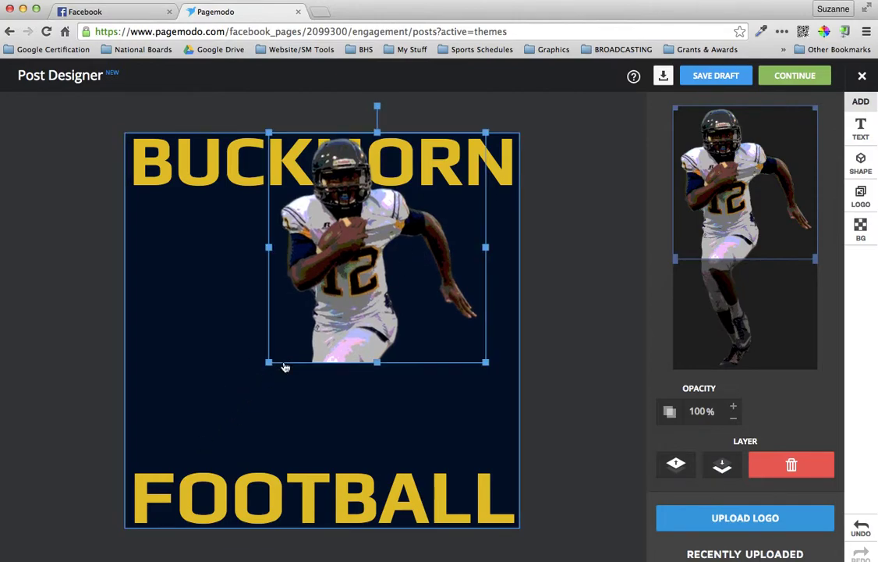
{"action": "left_click_drag", "start_coordinate": [269, 362], "coordinate": [173, 485]}
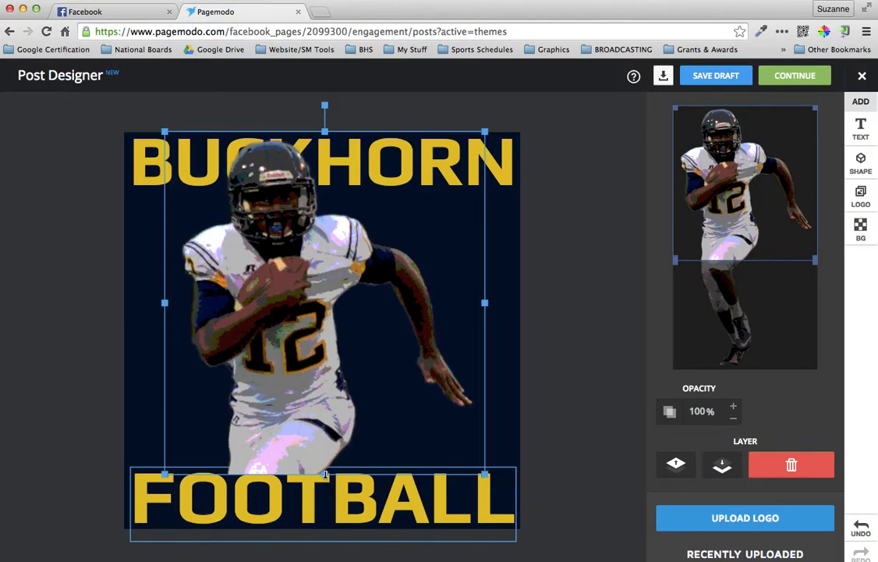
{"action": "left_click_drag", "start_coordinate": [325, 473], "coordinate": [325, 463]}
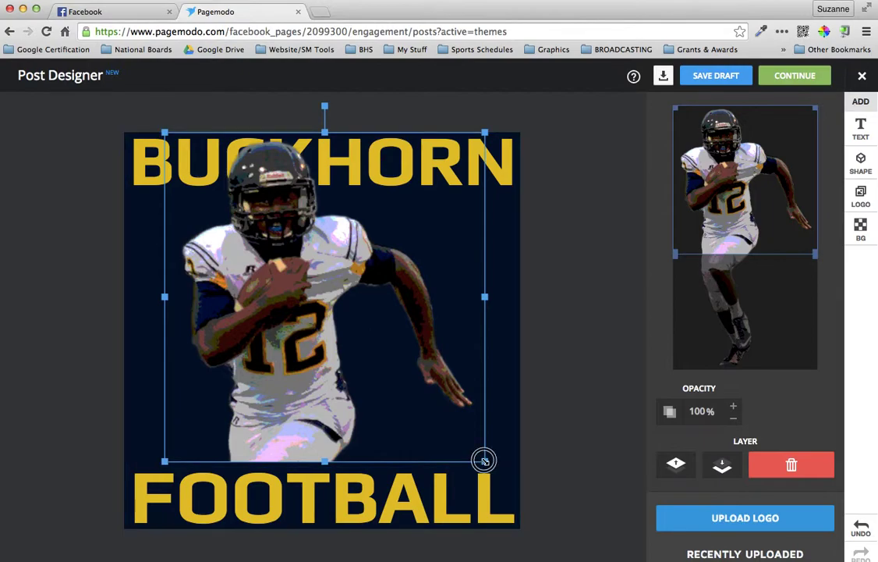
{"action": "left_click_drag", "start_coordinate": [484, 460], "coordinate": [468, 448]}
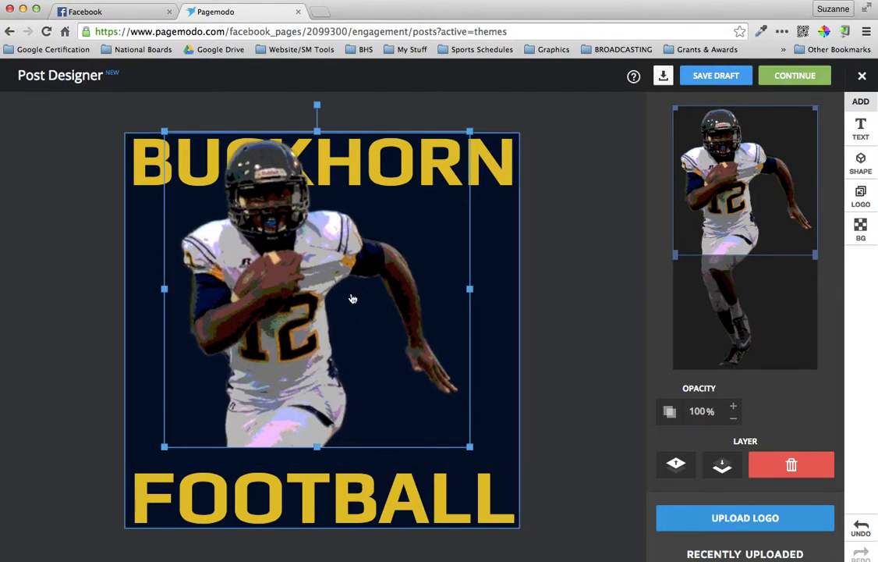
{"action": "left_click_drag", "start_coordinate": [330, 258], "coordinate": [294, 283]}
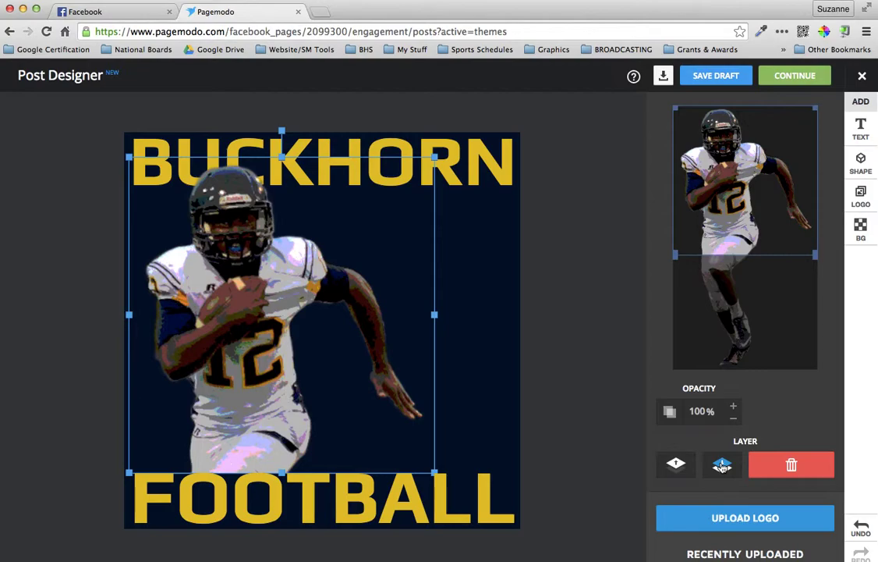
Keep the player photo layered in front of BUCKHORN after trying Layer Down
{"action": "left_click", "coordinate": [722, 465]}
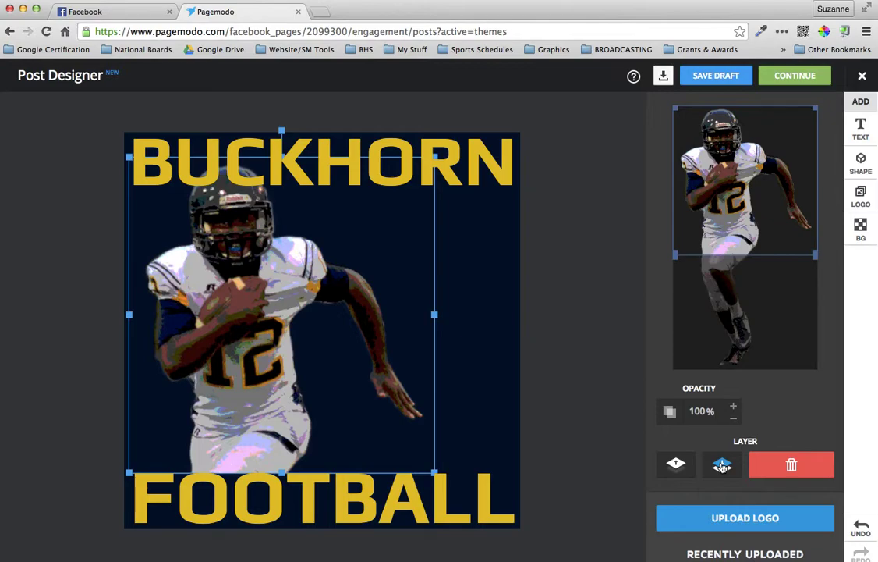
{"action": "left_click", "coordinate": [677, 464]}
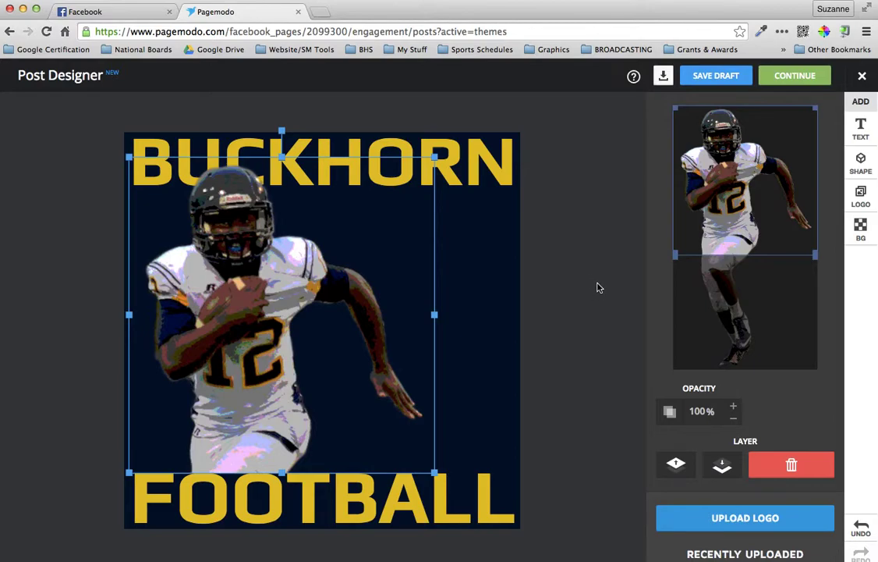
{"action": "left_click", "coordinate": [586, 261]}
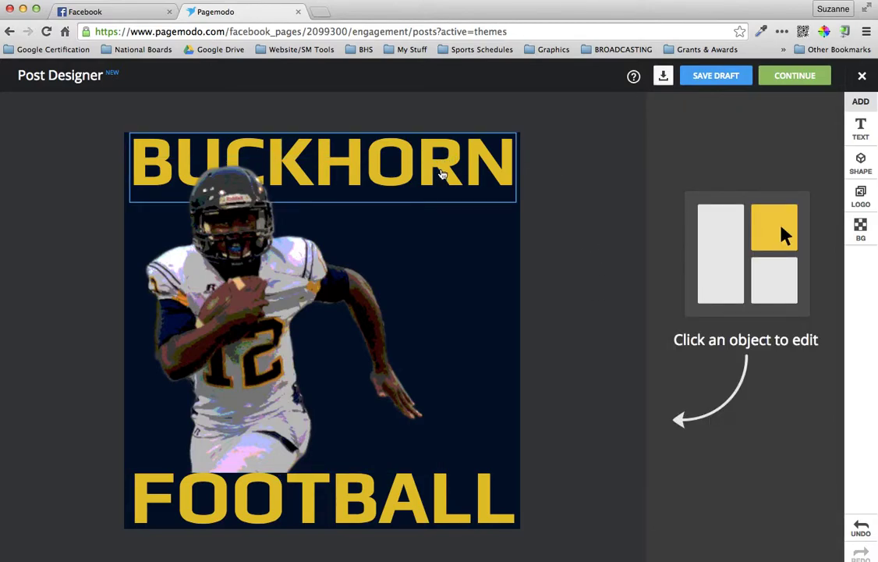
Duplicate BUCKHORN, retype it as the player's name at 59pt, and move it right
{"action": "left_click", "coordinate": [442, 174]}
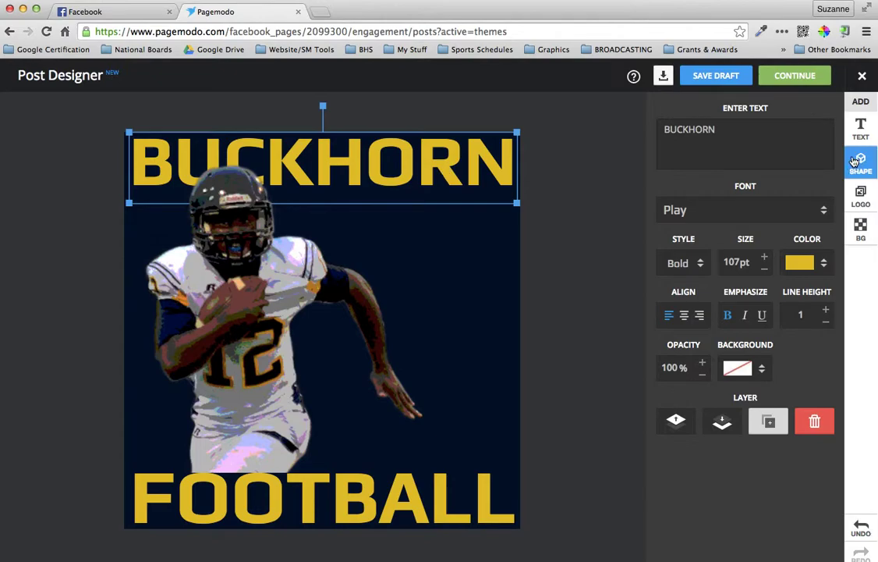
{"action": "left_click", "coordinate": [771, 425]}
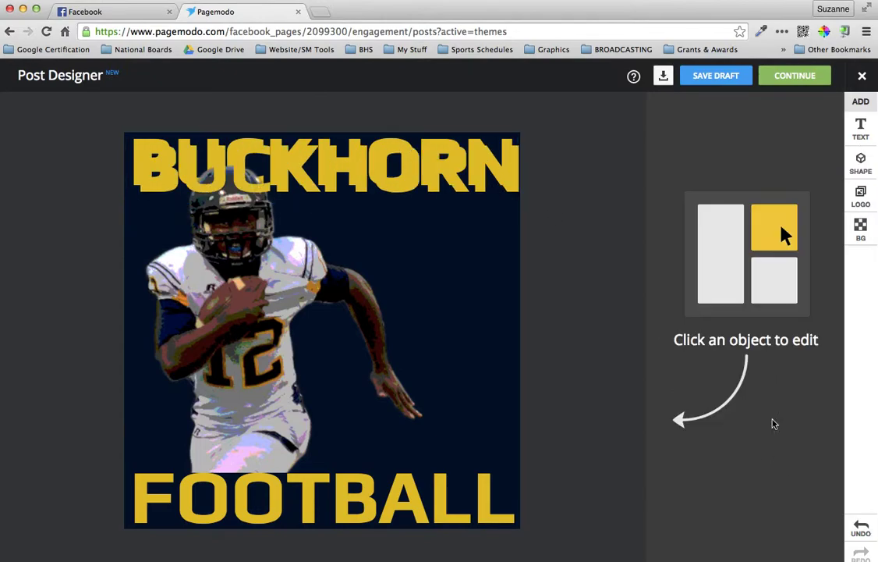
{"action": "left_click_drag", "start_coordinate": [490, 181], "coordinate": [493, 243]}
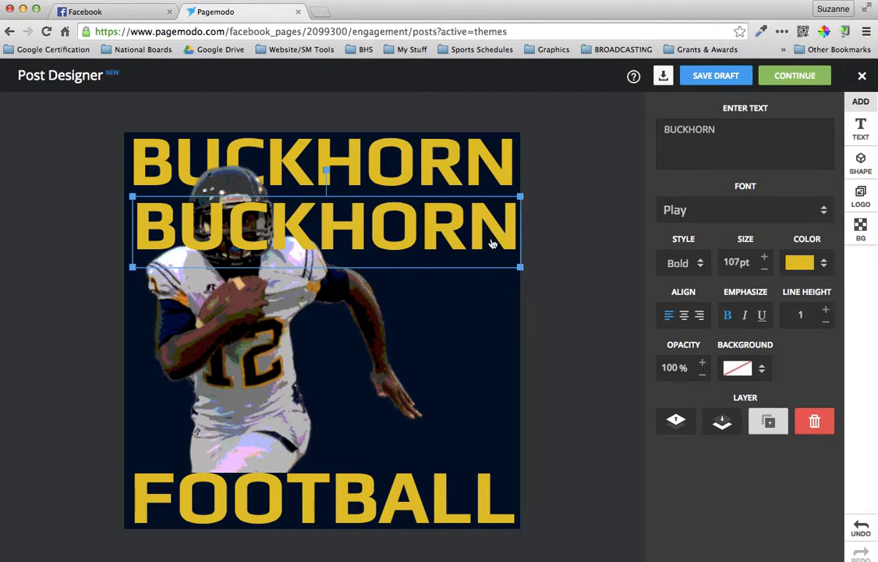
{"action": "double_click", "coordinate": [727, 126]}
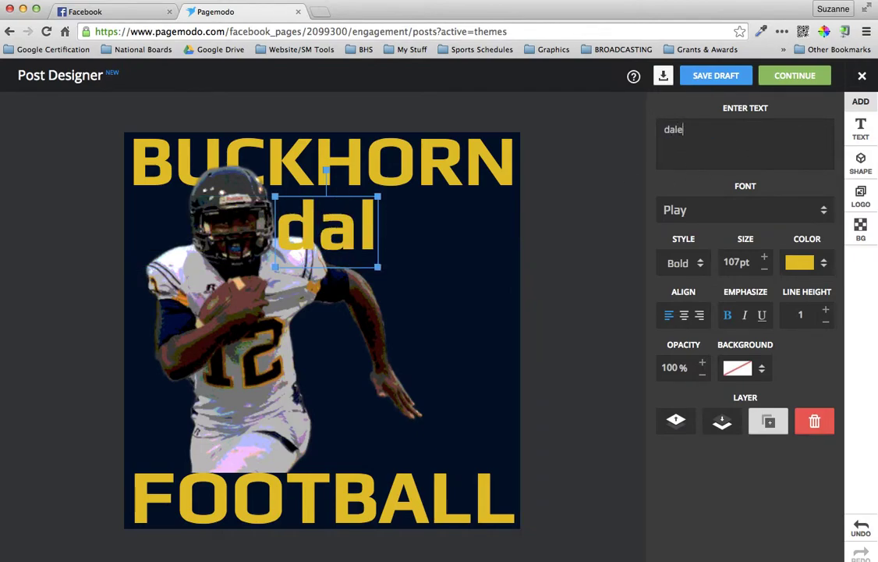
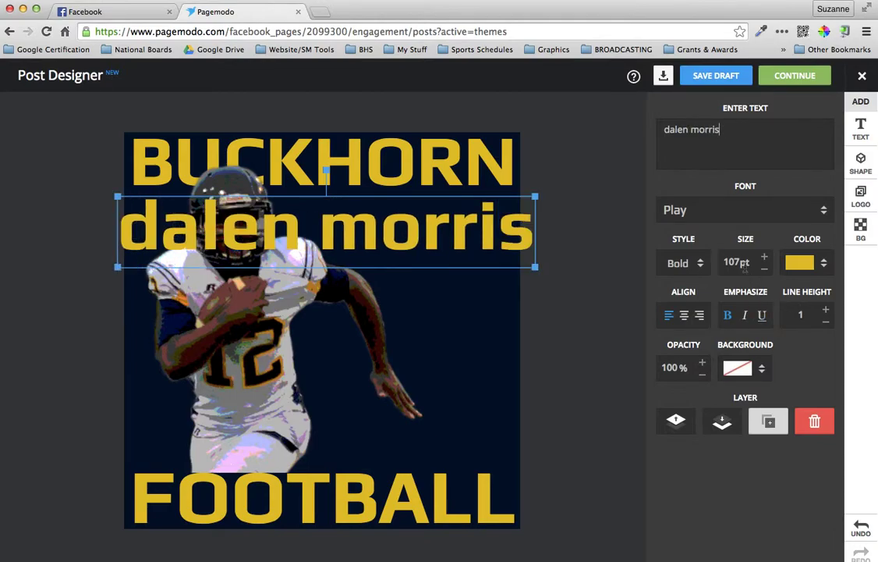
{"action": "left_click", "coordinate": [765, 268]}
{"action": "left_click_drag", "start_coordinate": [765, 268], "coordinate": [759, 270]}
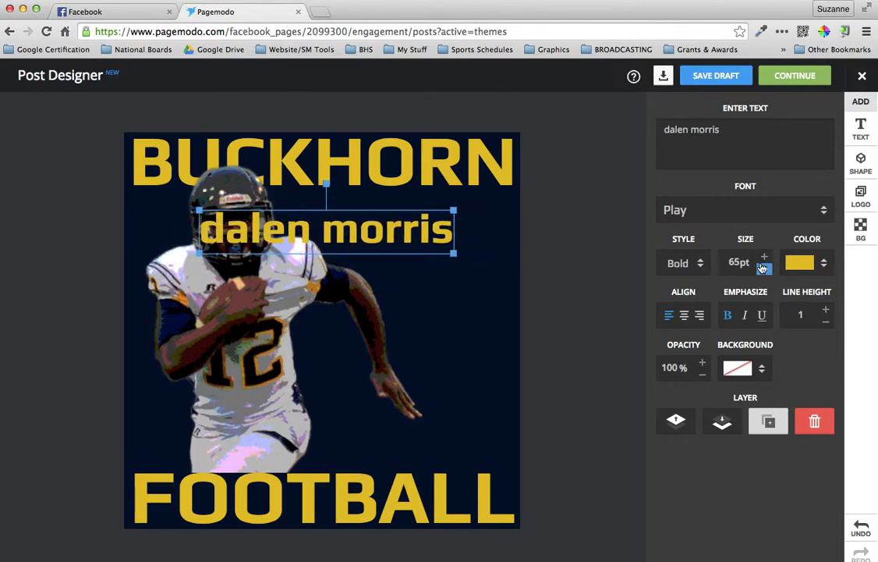
{"action": "left_click_drag", "start_coordinate": [410, 229], "coordinate": [477, 222]}
{"action": "left_click_drag", "start_coordinate": [263, 246], "coordinate": [282, 242]}
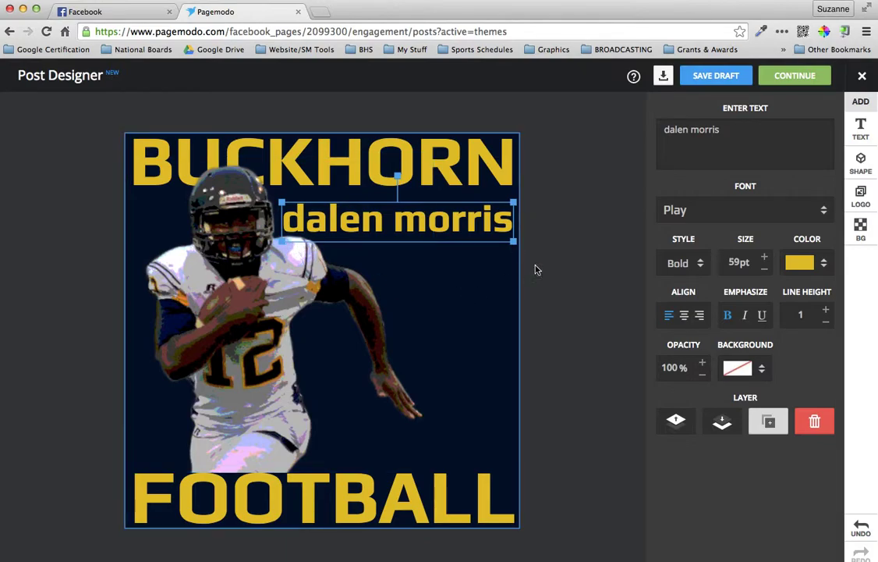
{"action": "left_click", "coordinate": [569, 261]}
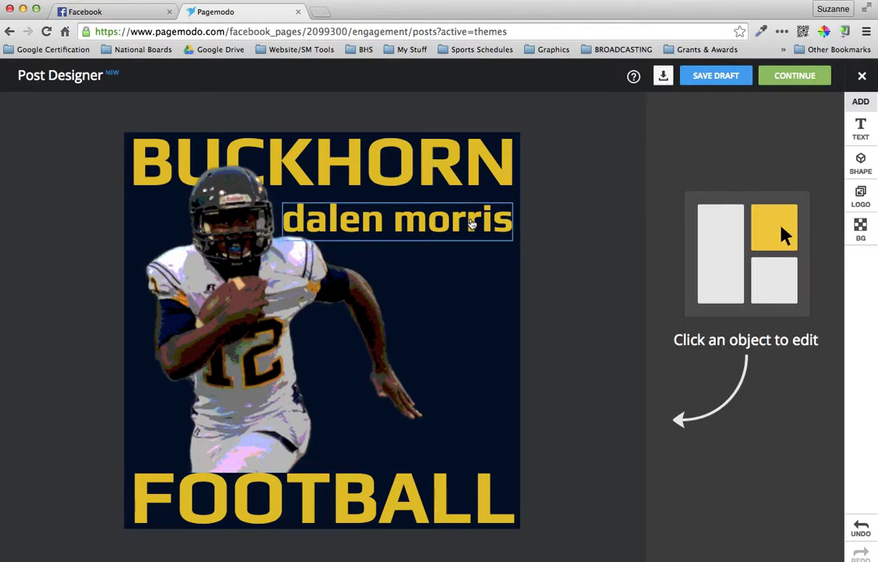
Make the player's name white and place a duplicate of it just below
{"action": "left_click", "coordinate": [414, 200]}
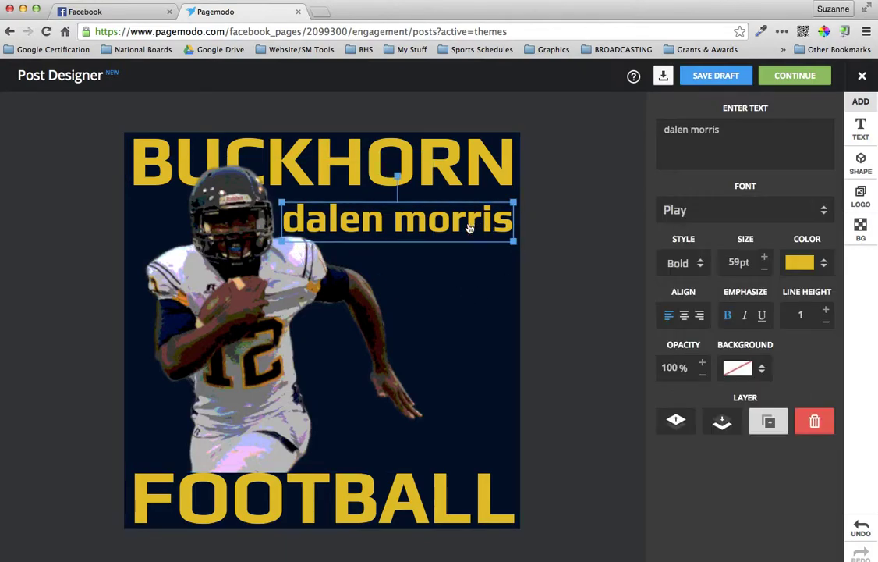
{"action": "left_click", "coordinate": [824, 268]}
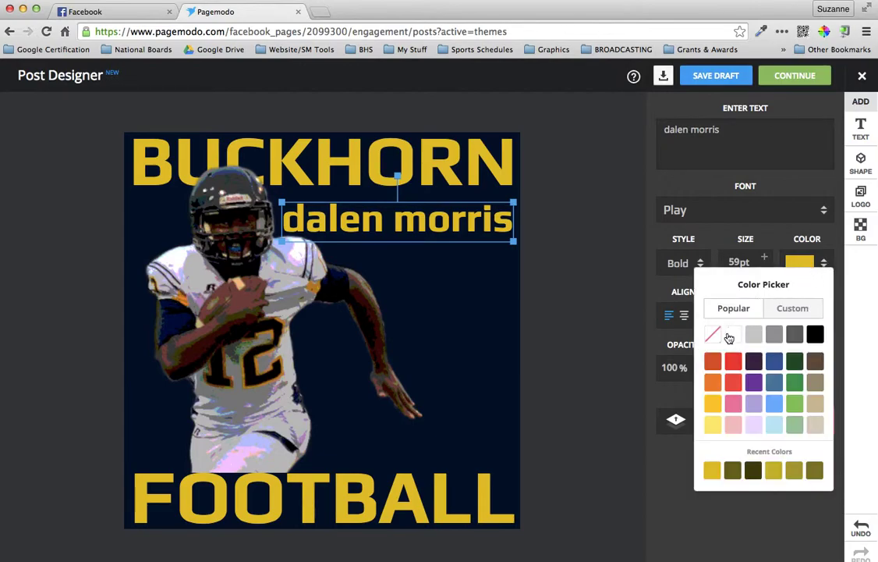
{"action": "left_click", "coordinate": [733, 334]}
{"action": "left_click", "coordinate": [454, 220]}
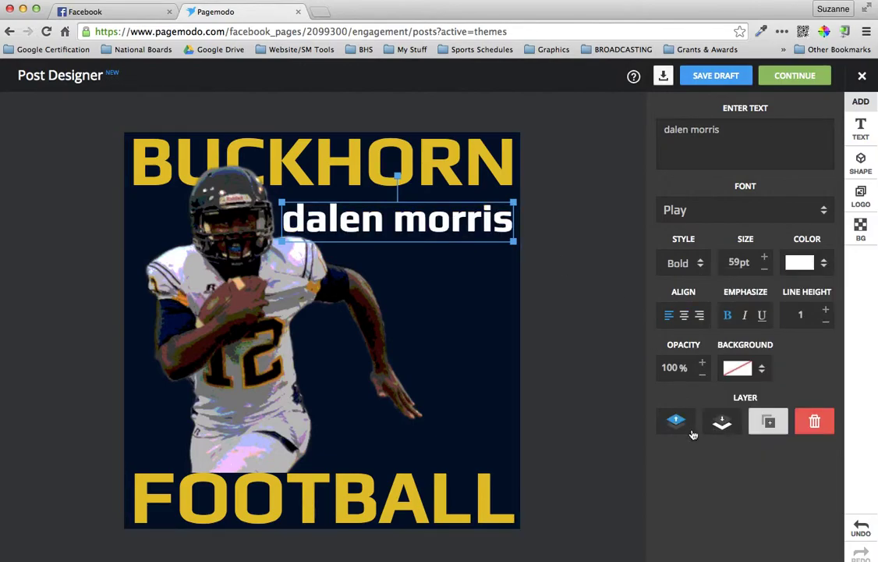
{"action": "left_click", "coordinate": [769, 426]}
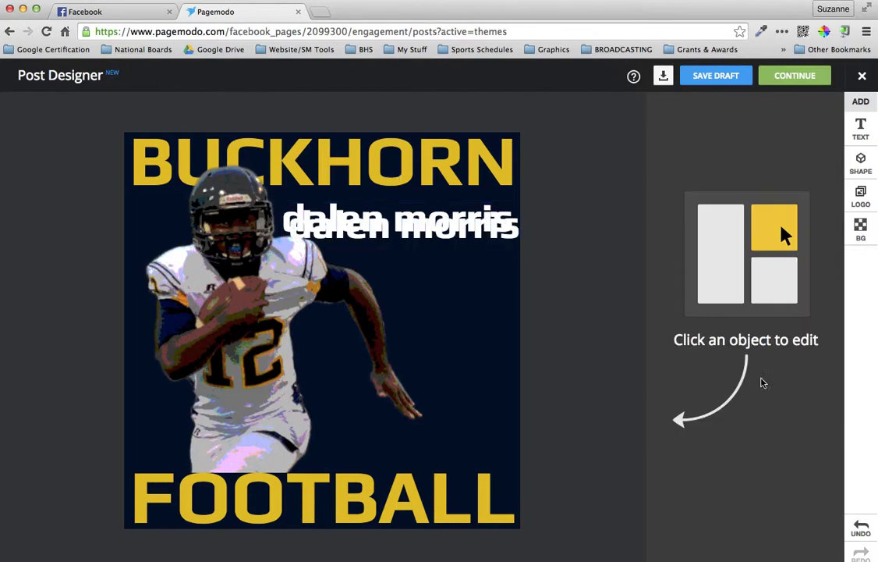
{"action": "left_click_drag", "start_coordinate": [472, 249], "coordinate": [483, 305]}
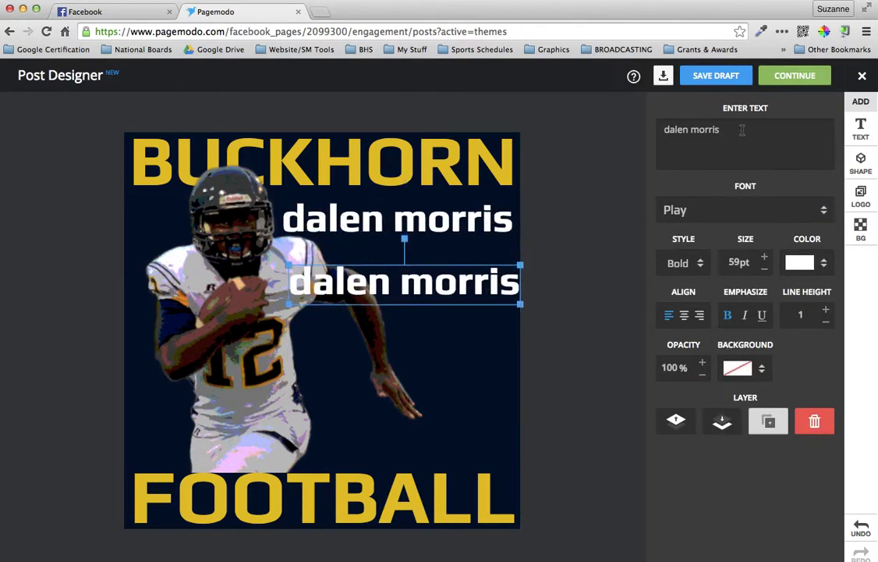
Retype the name copy as QB, enlarge it to 108pt, and move it right
{"action": "key", "text": "super+a"}
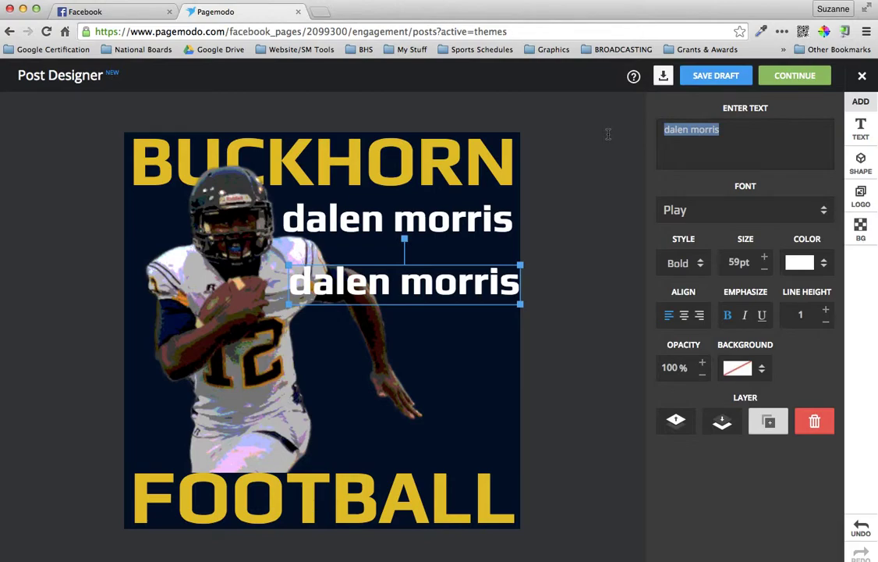
{"action": "type", "text": "QB"}
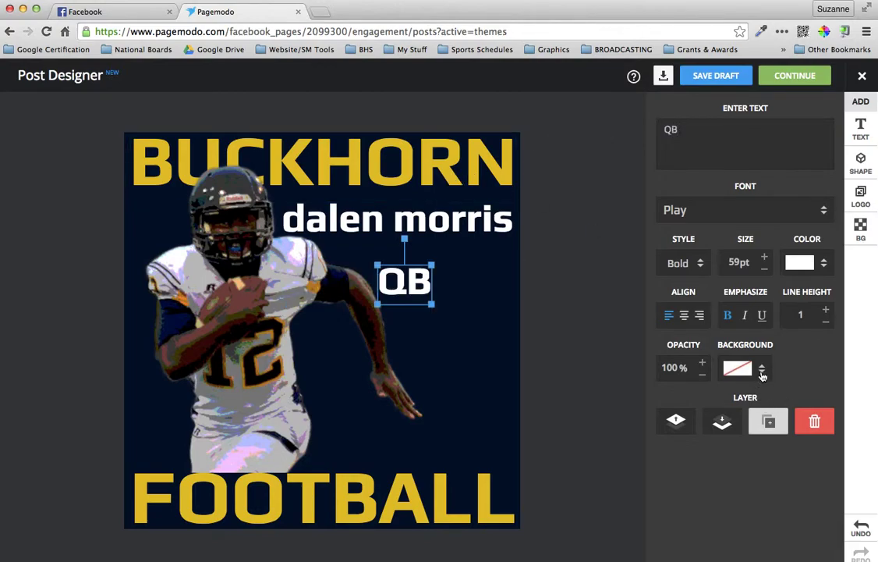
{"action": "left_click", "coordinate": [765, 258]}
{"action": "left_click", "coordinate": [766, 258]}
{"action": "left_click", "coordinate": [765, 257]}
{"action": "left_click", "coordinate": [765, 257]}
{"action": "left_click_drag", "start_coordinate": [427, 289], "coordinate": [469, 285]}
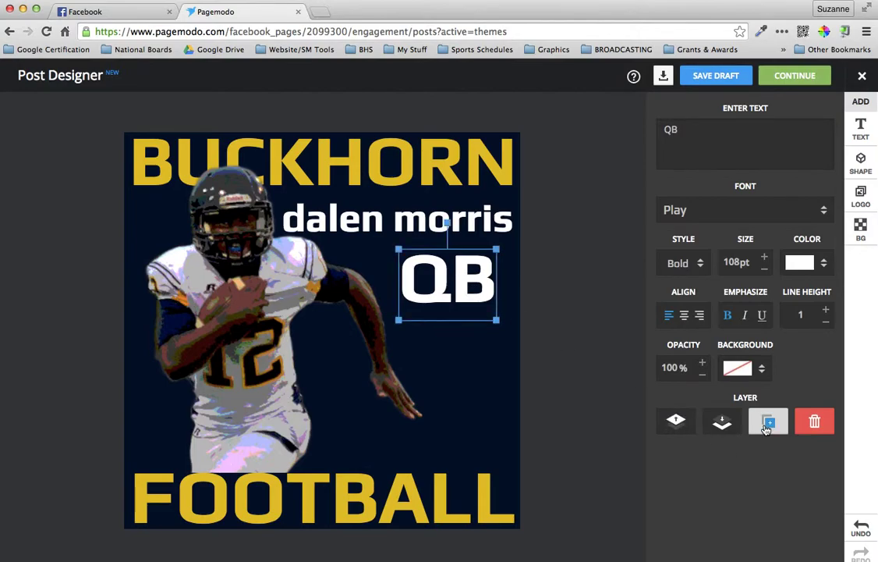
Duplicate QB as #12 at 84pt, placing it below QB
{"action": "left_click", "coordinate": [767, 419]}
{"action": "right_click", "coordinate": [469, 284]}
{"action": "left_click", "coordinate": [461, 333]}
{"action": "left_click", "coordinate": [435, 301]}
{"action": "left_click_drag", "start_coordinate": [435, 301], "coordinate": [427, 347]}
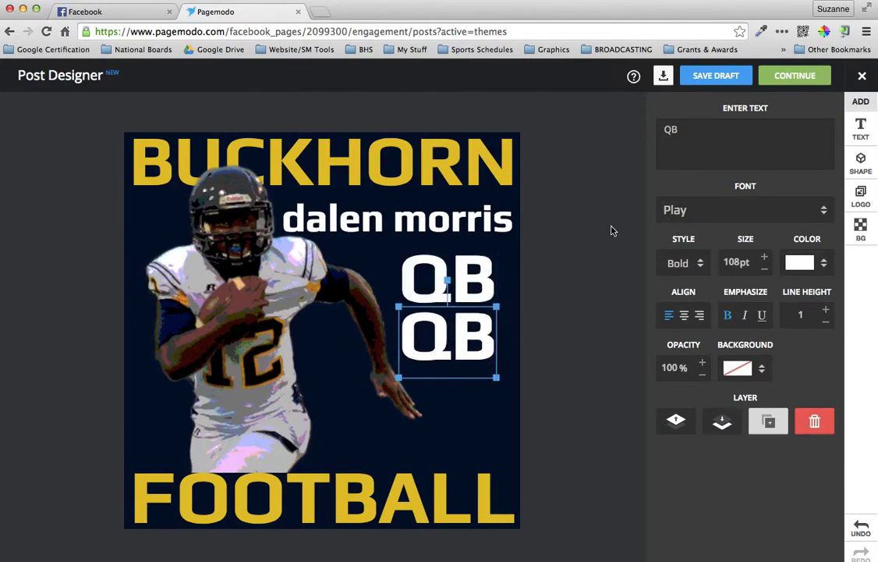
{"action": "left_click_drag", "start_coordinate": [675, 139], "coordinate": [628, 133]}
{"action": "type", "text": "#12"}
{"action": "left_click", "coordinate": [765, 271]}
{"action": "left_click", "coordinate": [764, 271]}
{"action": "left_click", "coordinate": [765, 271]}
{"action": "left_click", "coordinate": [765, 270]}
{"action": "left_click", "coordinate": [765, 270]}
{"action": "left_click", "coordinate": [764, 270]}
{"action": "left_click", "coordinate": [764, 271]}
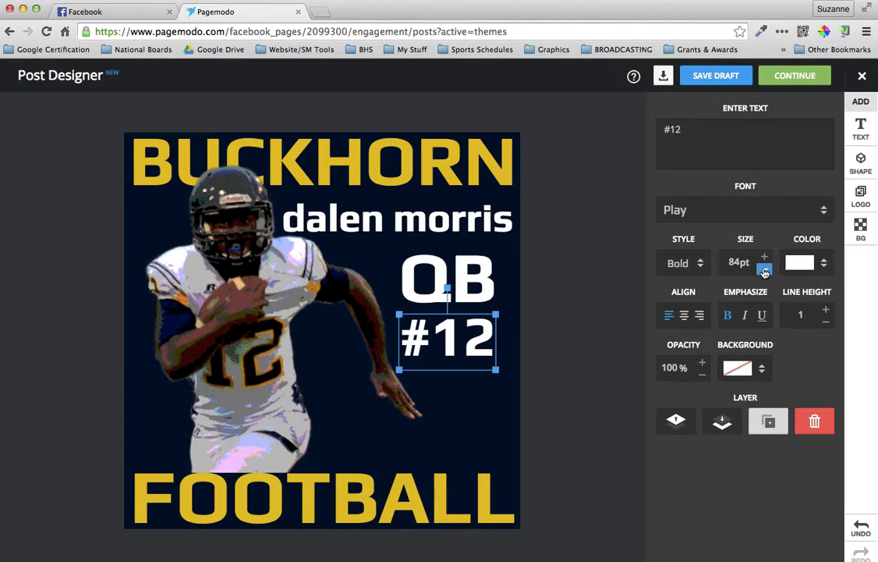
{"action": "left_click_drag", "start_coordinate": [466, 340], "coordinate": [478, 380]}
{"action": "left_click_drag", "start_coordinate": [462, 280], "coordinate": [475, 315]}
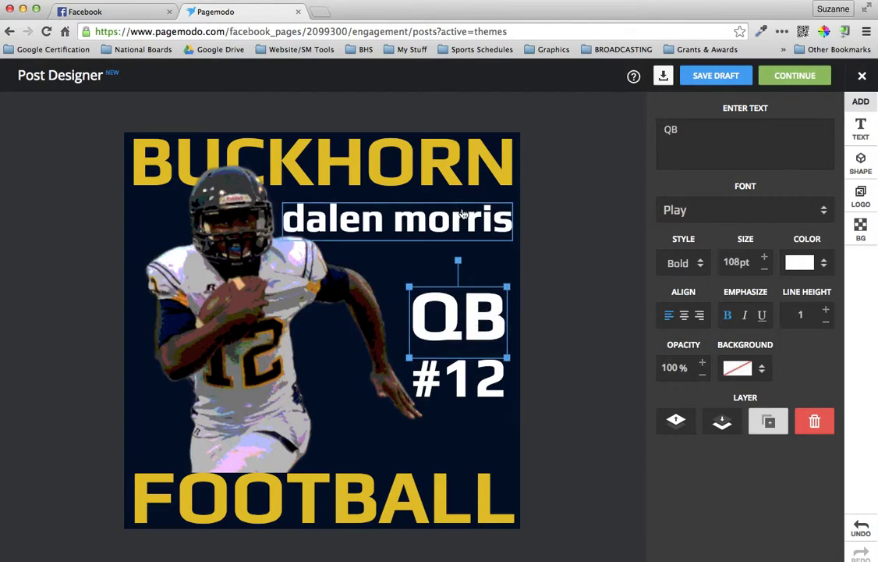
Shrink the player's name to 45pt and stack QB and #12 directly beneath it
{"action": "left_click", "coordinate": [394, 219]}
{"action": "left_click", "coordinate": [764, 267]}
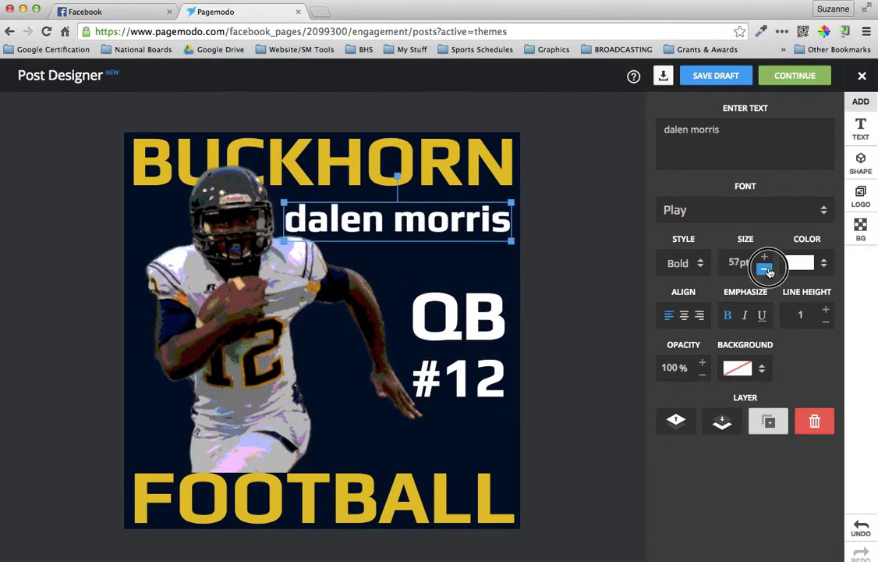
{"action": "left_click", "coordinate": [764, 268]}
{"action": "left_click_drag", "start_coordinate": [454, 223], "coordinate": [468, 256]}
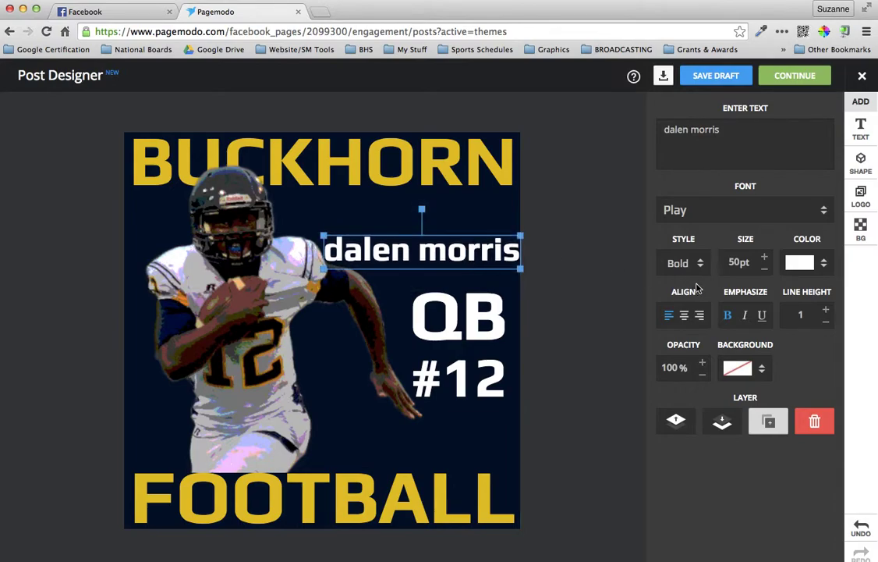
{"action": "left_click", "coordinate": [764, 269]}
{"action": "mouse_move", "coordinate": [482, 316]}
{"action": "left_mouse_down"}
{"action": "mouse_move", "coordinate": [477, 299]}
{"action": "mouse_move", "coordinate": [480, 306]}
{"action": "left_mouse_up"}
{"action": "left_click_drag", "start_coordinate": [486, 372], "coordinate": [483, 350]}
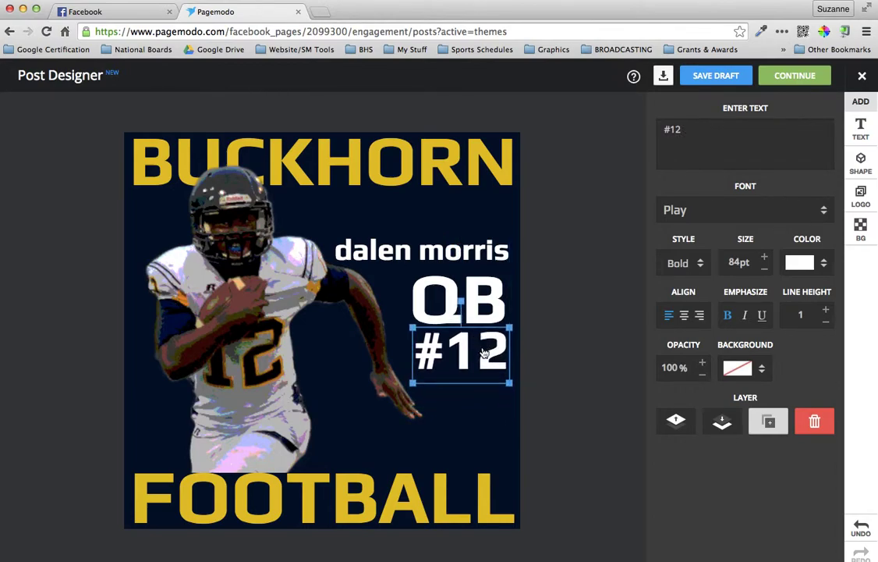
{"action": "left_click", "coordinate": [609, 343]}
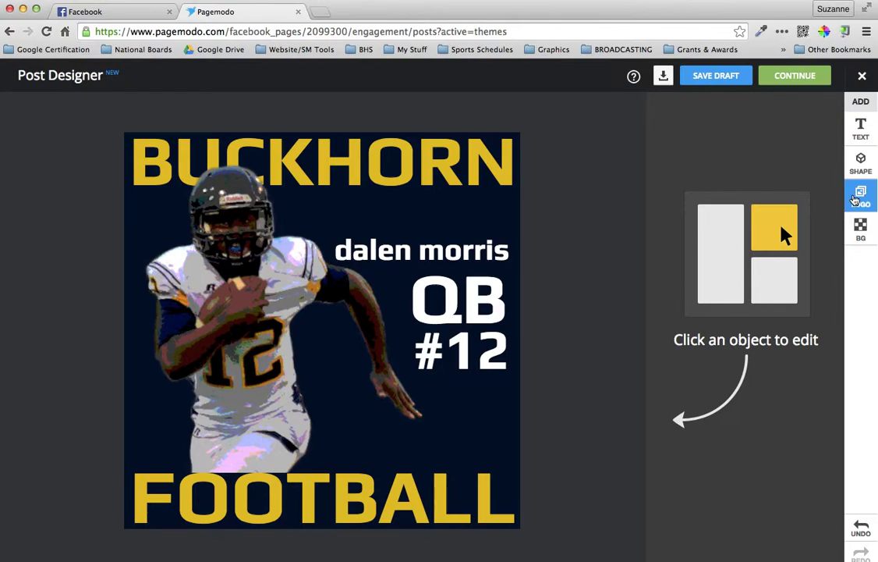
Upload Fire swirl.png from the 2015-16 Promo Poster folder as a logo image
{"action": "left_click", "coordinate": [855, 200]}
{"action": "left_click", "coordinate": [711, 306]}
{"action": "scroll", "coordinate": [448, 167], "scroll_direction": "down", "scroll_amount": 10}
{"action": "scroll", "coordinate": [449, 164], "scroll_direction": "up", "scroll_amount": 10}
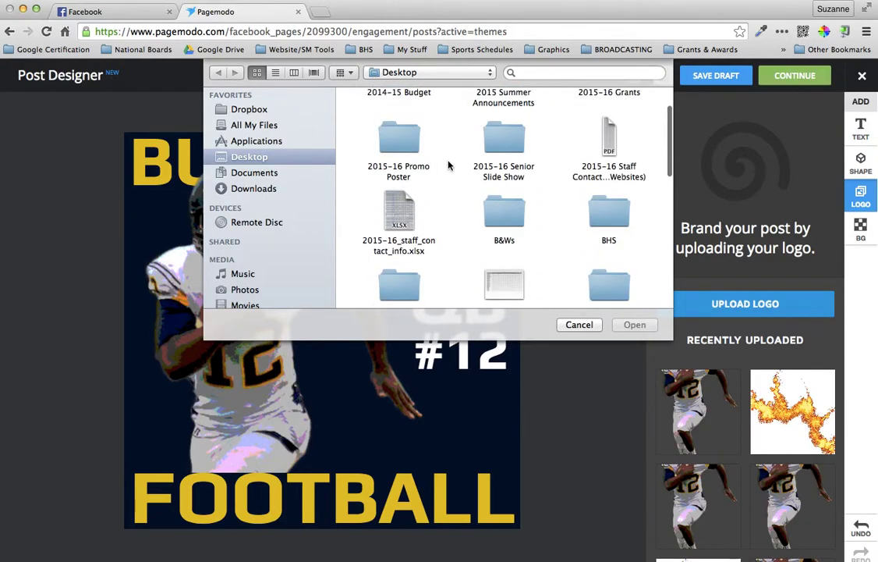
{"action": "double_click", "coordinate": [406, 133]}
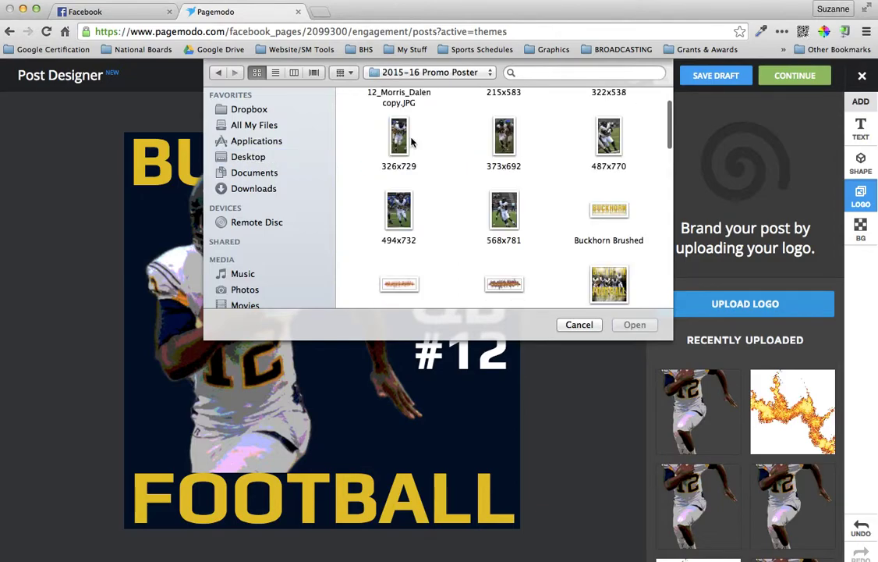
{"action": "scroll", "coordinate": [497, 219], "scroll_direction": "down", "scroll_amount": 3}
{"action": "double_click", "coordinate": [506, 184]}
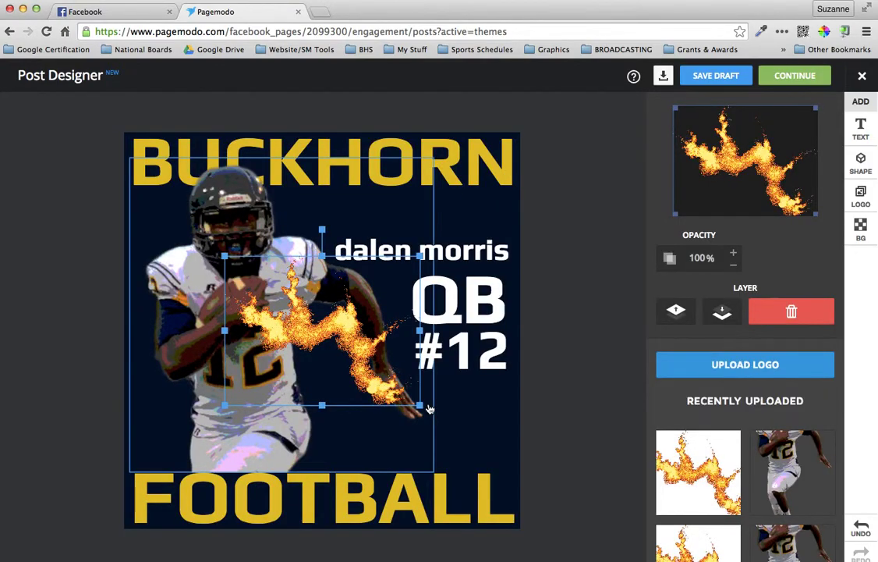
Enlarge the Fire swirl flame to show its full image, then nudge the player photo down
{"action": "left_click_drag", "start_coordinate": [419, 407], "coordinate": [541, 483]}
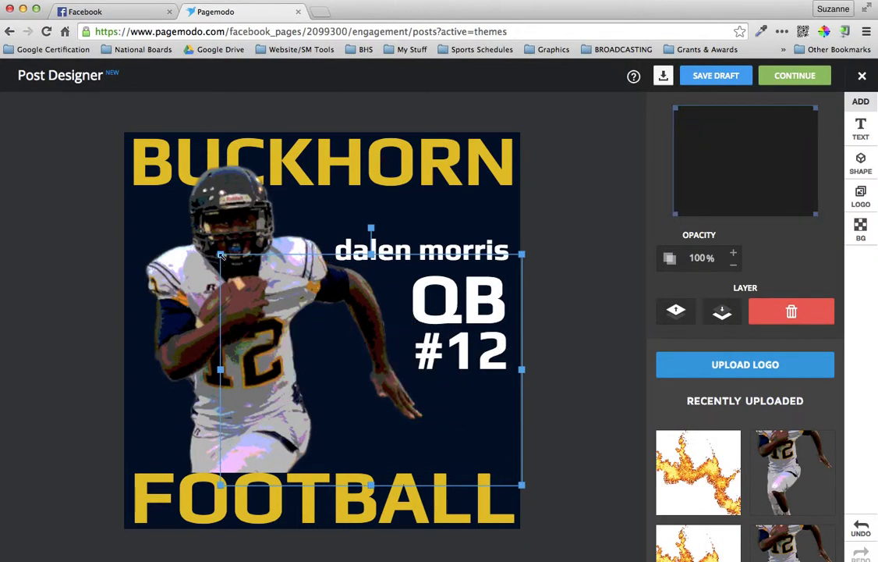
{"action": "left_click", "coordinate": [188, 228]}
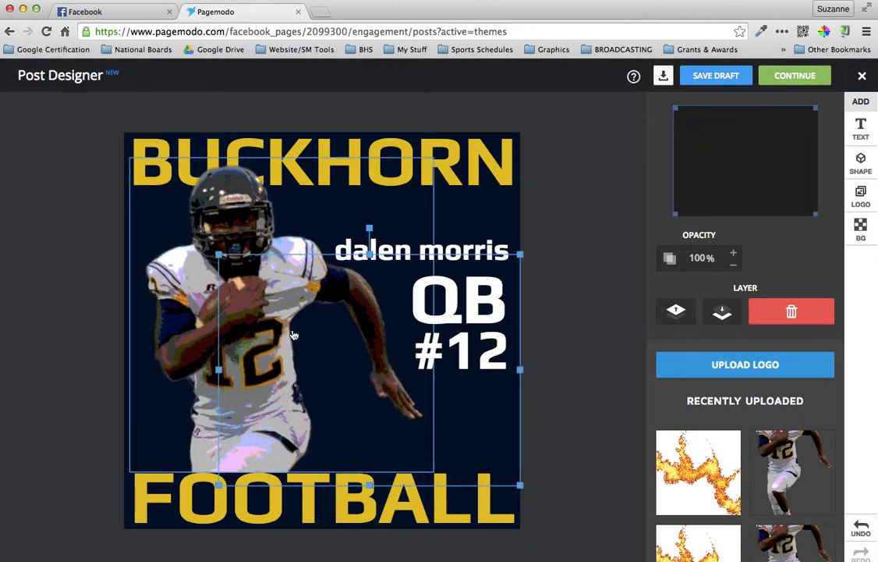
{"action": "left_click", "coordinate": [219, 256]}
{"action": "left_click_drag", "start_coordinate": [220, 255], "coordinate": [123, 178]}
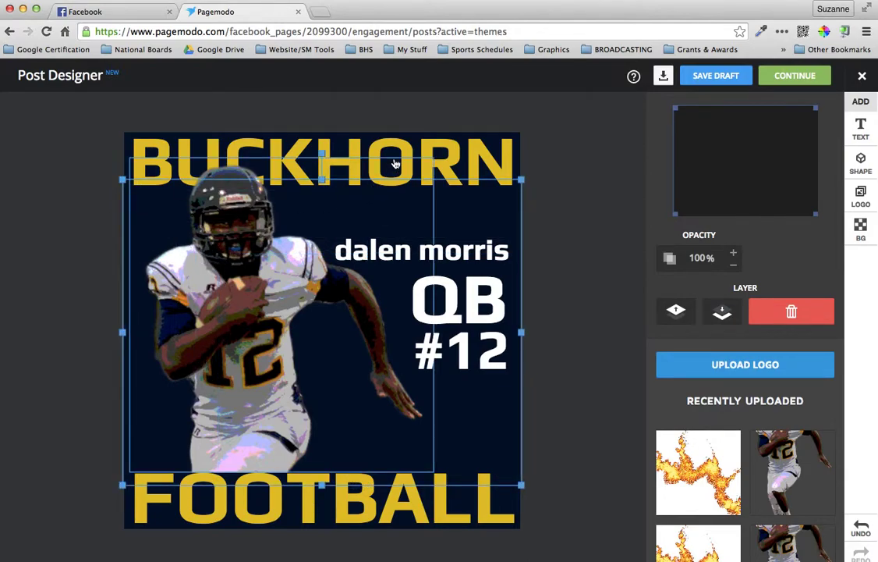
{"action": "left_click", "coordinate": [421, 160]}
{"action": "left_click", "coordinate": [469, 203]}
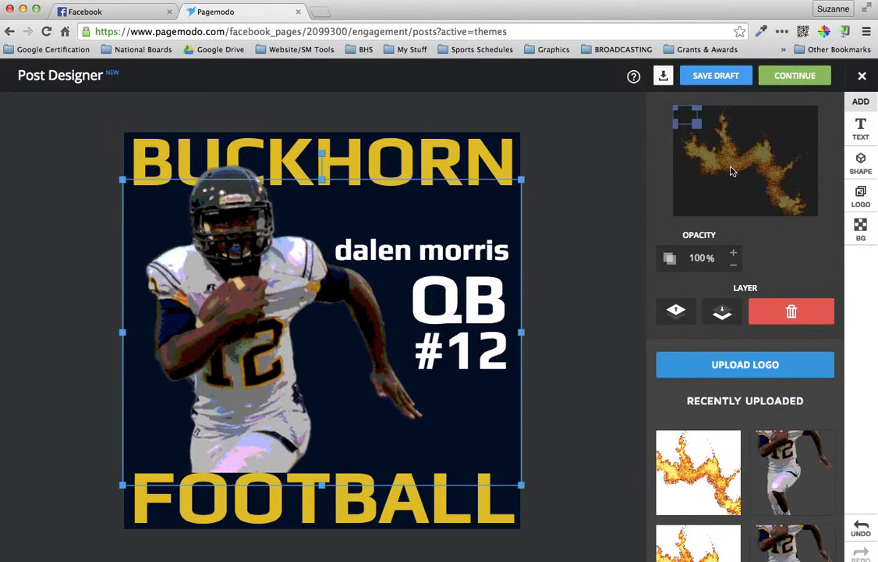
{"action": "left_click_drag", "start_coordinate": [699, 126], "coordinate": [827, 241]}
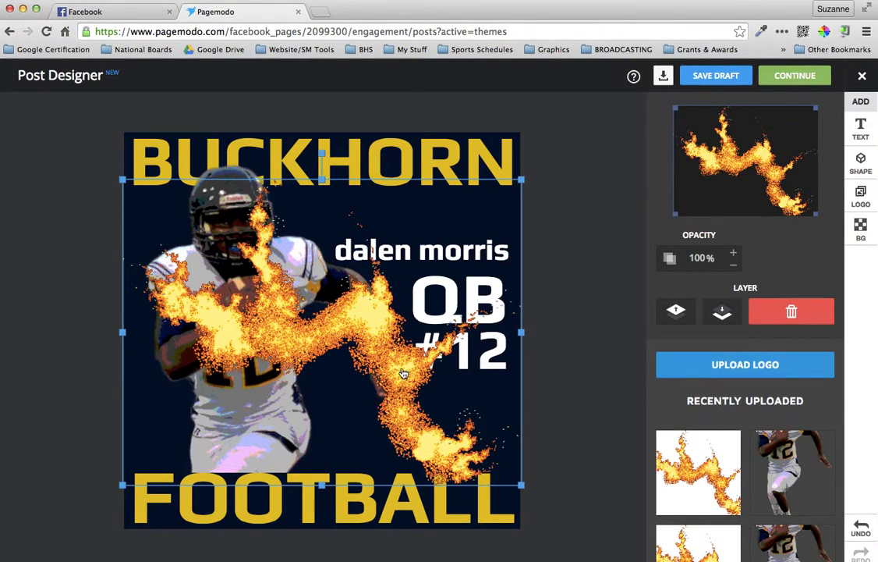
{"action": "left_click_drag", "start_coordinate": [407, 366], "coordinate": [403, 317]}
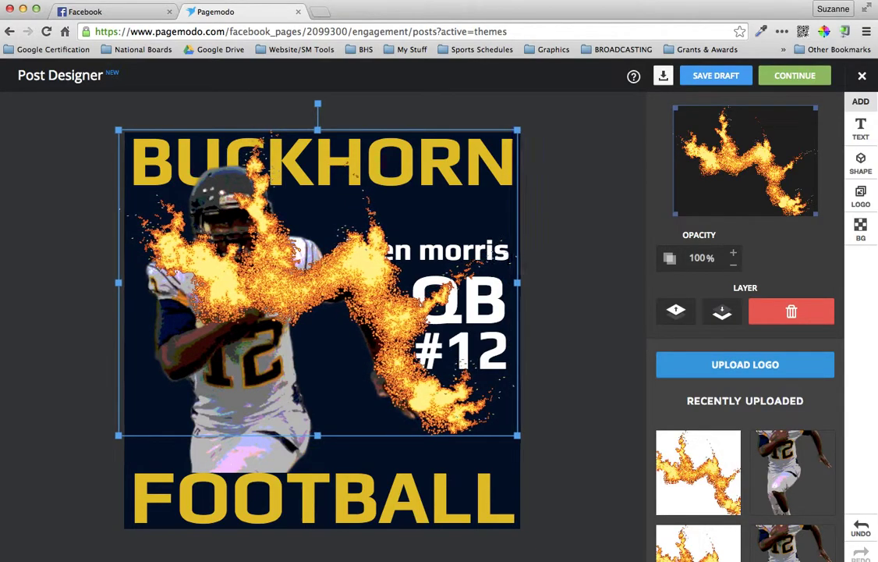
{"action": "left_click", "coordinate": [265, 465]}
{"action": "left_click_drag", "start_coordinate": [266, 465], "coordinate": [264, 472]}
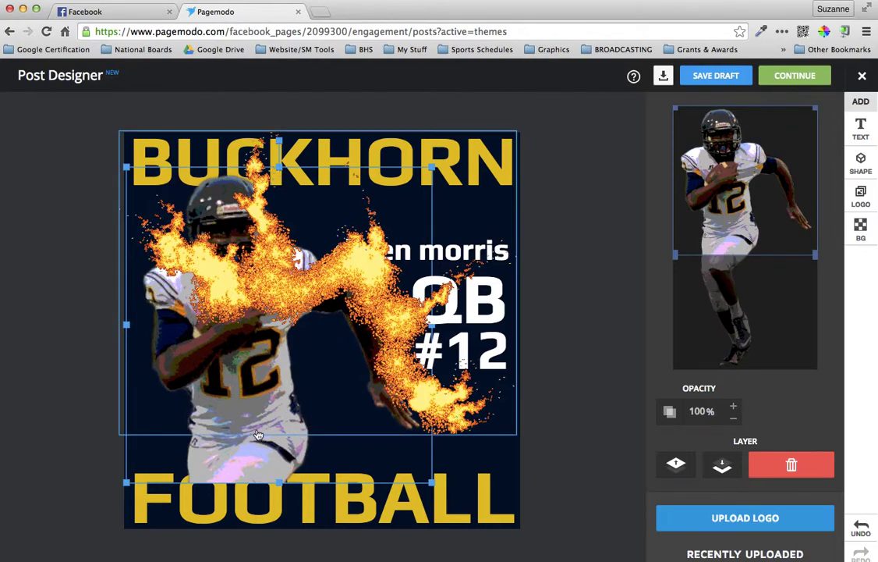
Send the flame behind the name and player photo, nudging it into position
{"action": "left_click", "coordinate": [334, 272]}
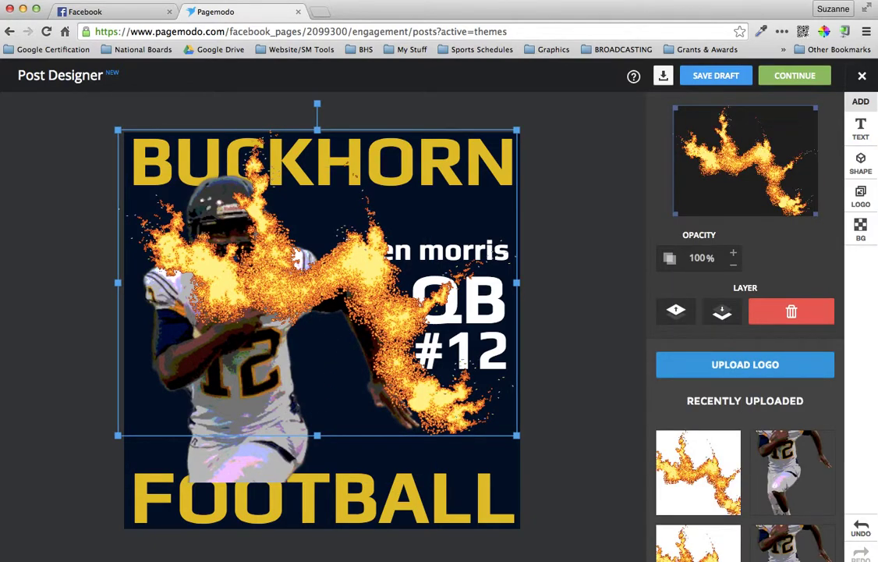
{"action": "left_click_drag", "start_coordinate": [334, 271], "coordinate": [331, 261]}
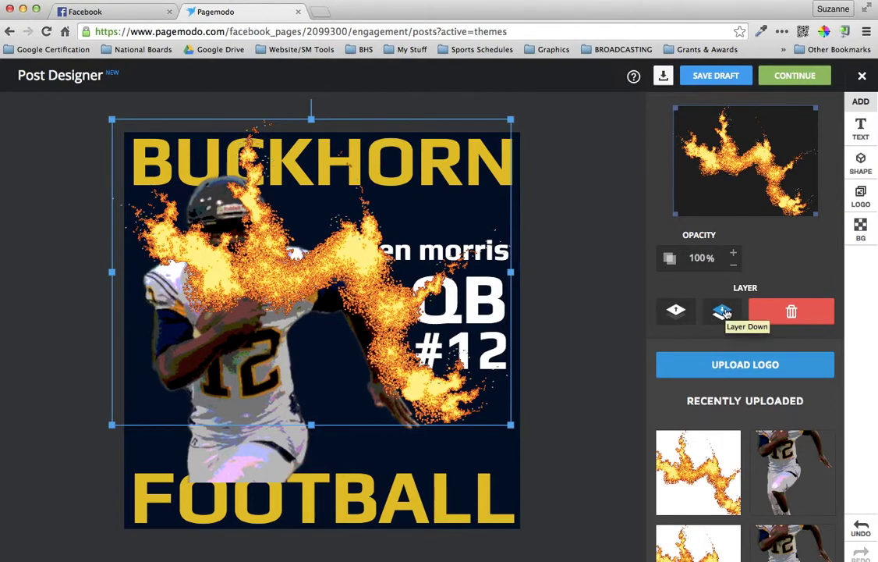
{"action": "left_click", "coordinate": [723, 311]}
{"action": "left_click", "coordinate": [723, 312]}
{"action": "left_click", "coordinate": [724, 311]}
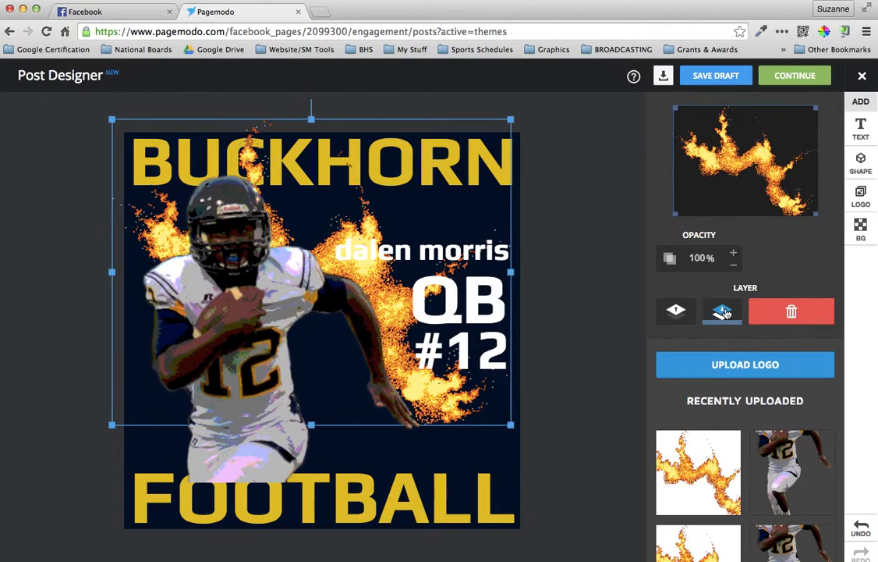
{"action": "key", "text": "Up"}
{"action": "key", "text": "Up"}
{"action": "key", "text": "Up"}
{"action": "key", "text": "Up"}
{"action": "key", "text": "Up"}
{"action": "key", "text": "Up"}
{"action": "key", "text": "Up"}
{"action": "key", "text": "Up"}
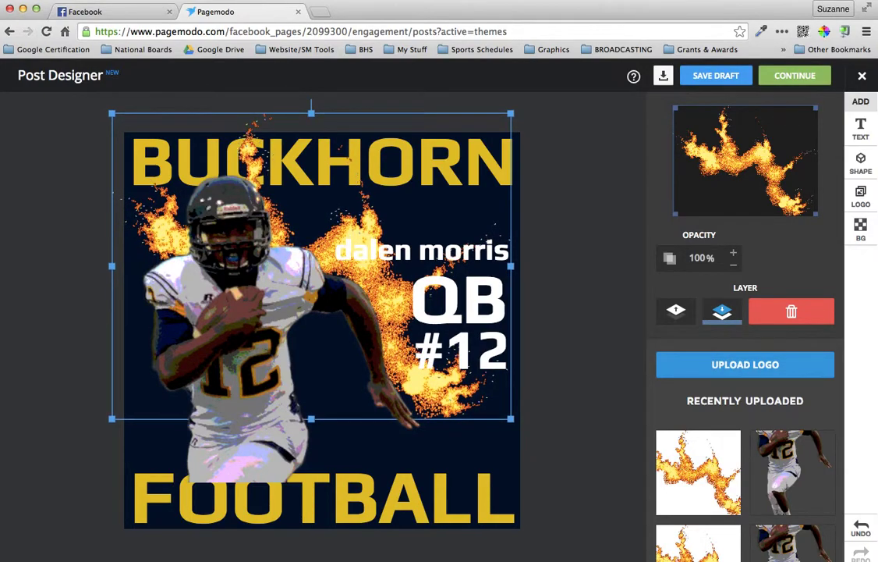
{"action": "key", "text": "Left"}
{"action": "key", "text": "Left"}
{"action": "key", "text": "Left"}
{"action": "key", "text": "Left"}
{"action": "key", "text": "Left"}
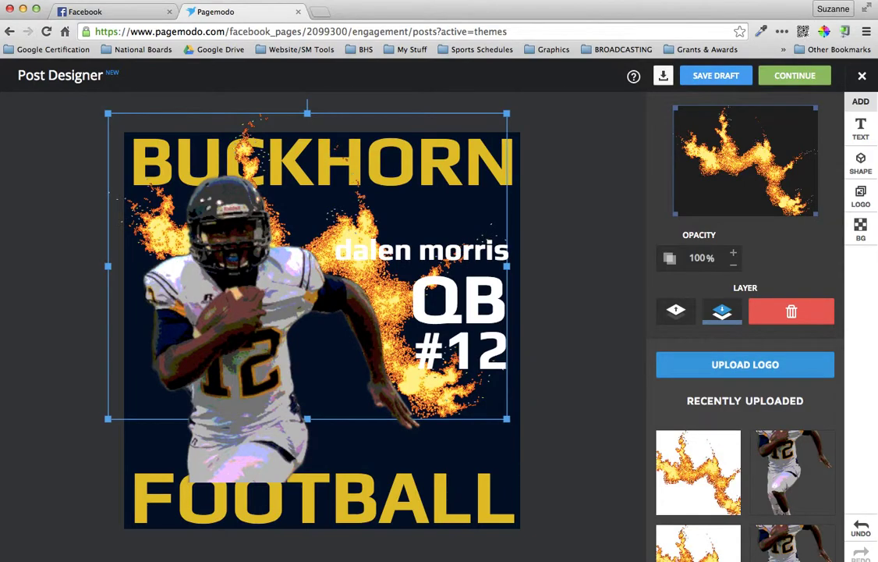
{"action": "key", "text": "Left"}
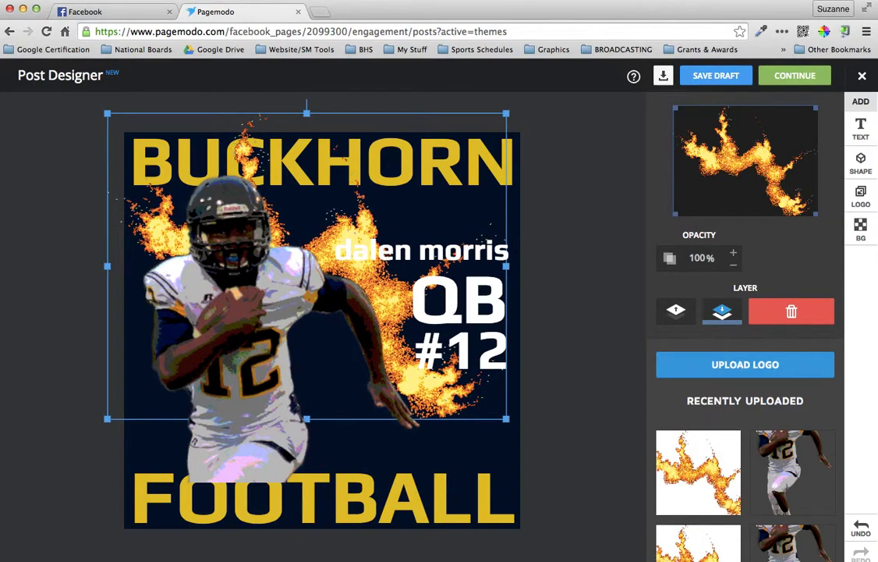
{"action": "key", "text": "Left"}
{"action": "key", "text": "Left"}
{"action": "key", "text": "Left"}
{"action": "key", "text": "Left"}
{"action": "key", "text": "Left"}
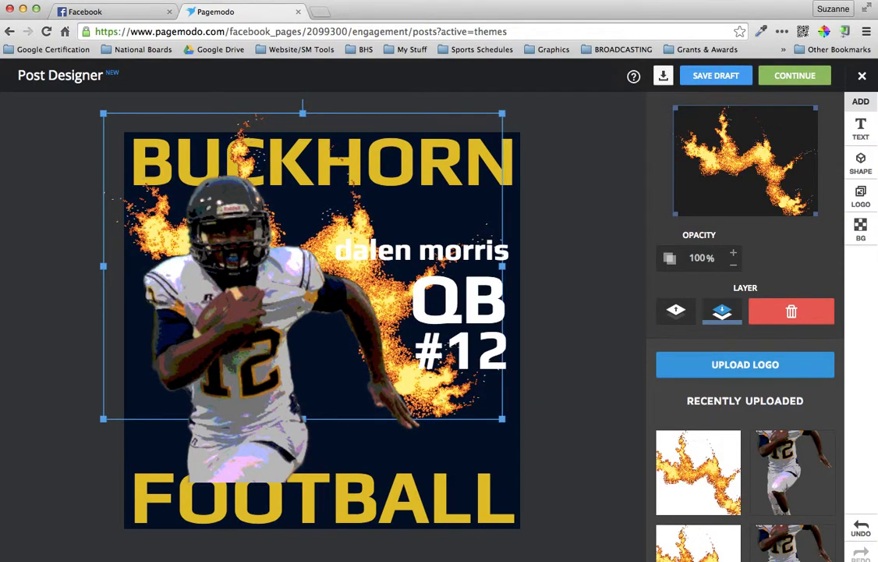
{"action": "key", "text": "Right"}
{"action": "key", "text": "Right"}
{"action": "key", "text": "Right"}
{"action": "key", "text": "Right"}
{"action": "key", "text": "Right"}
{"action": "key", "text": "Right"}
{"action": "key", "text": "Right"}
{"action": "key", "text": "Right"}
{"action": "key", "text": "Right"}
{"action": "key", "text": "Right"}
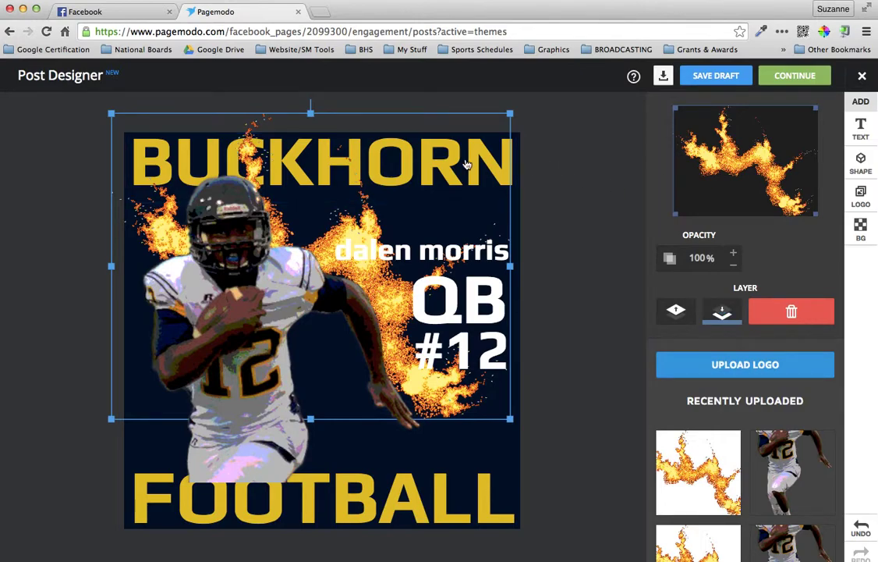
{"action": "left_click", "coordinate": [677, 311]}
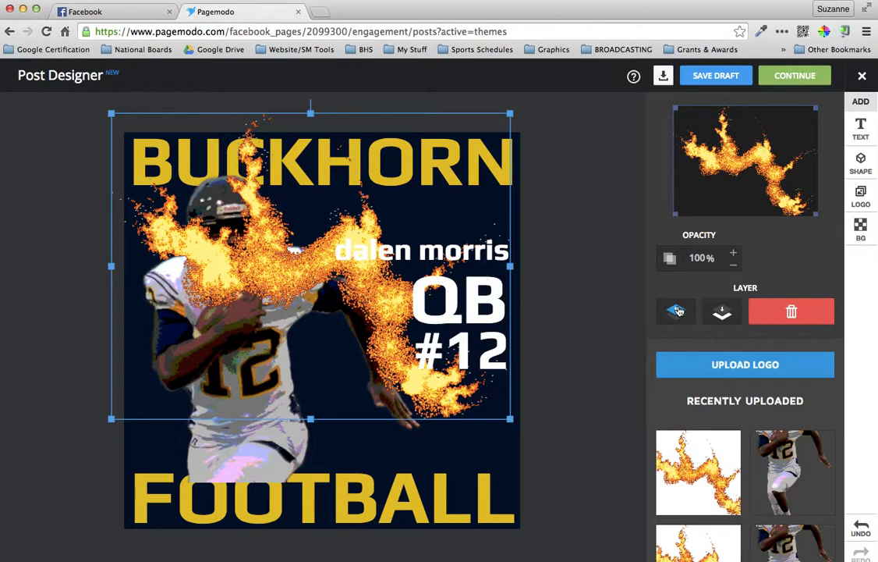
{"action": "left_click", "coordinate": [723, 311]}
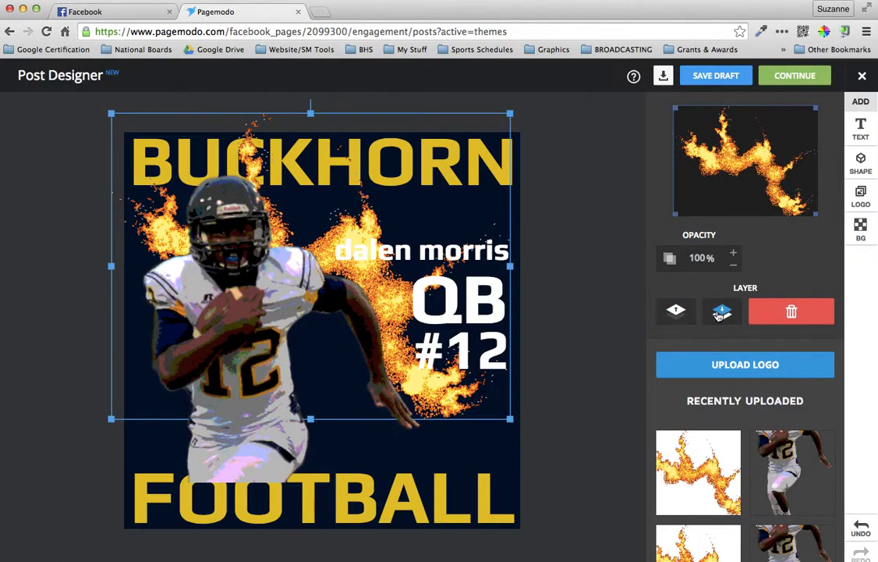
Try BUCKHORN's layer order against the flames, then shift the flame slightly left
{"action": "left_click", "coordinate": [514, 174]}
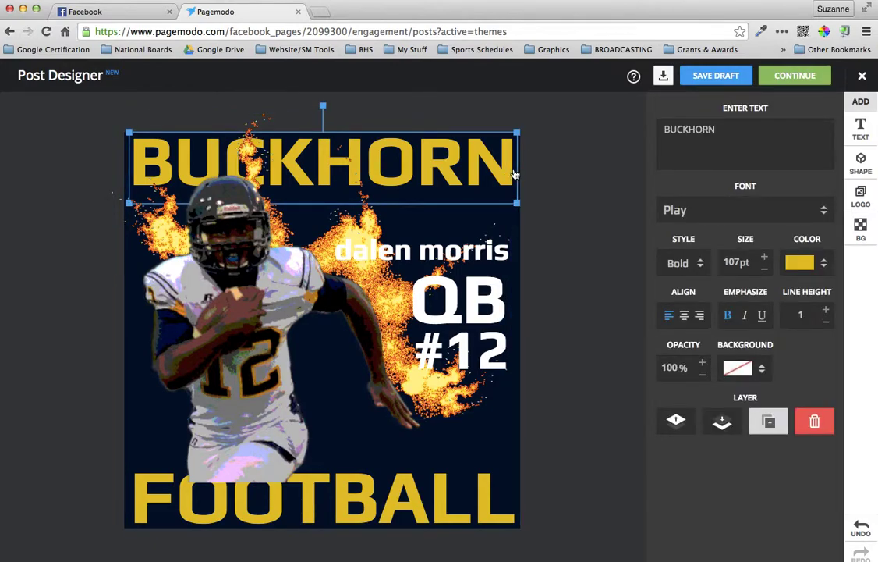
{"action": "left_click", "coordinate": [677, 422]}
{"action": "left_click", "coordinate": [677, 422]}
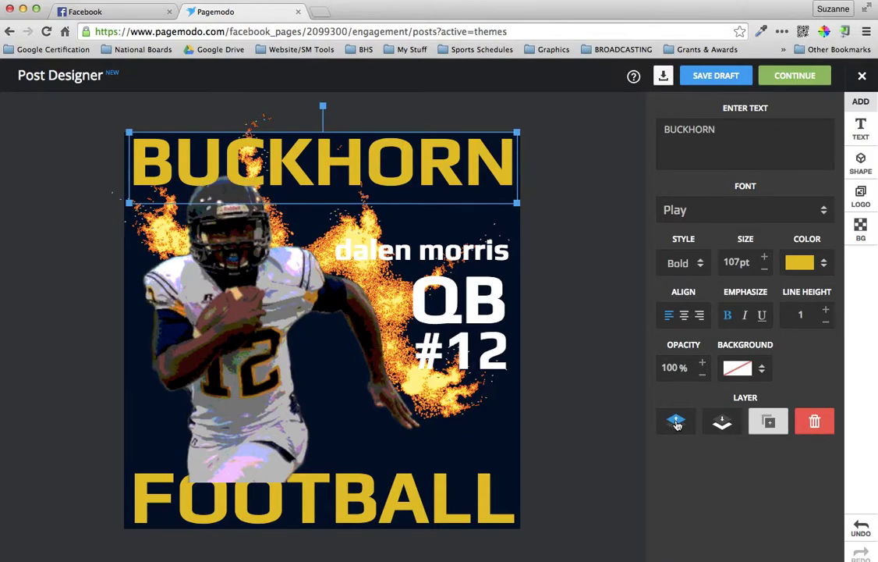
{"action": "left_click", "coordinate": [722, 422]}
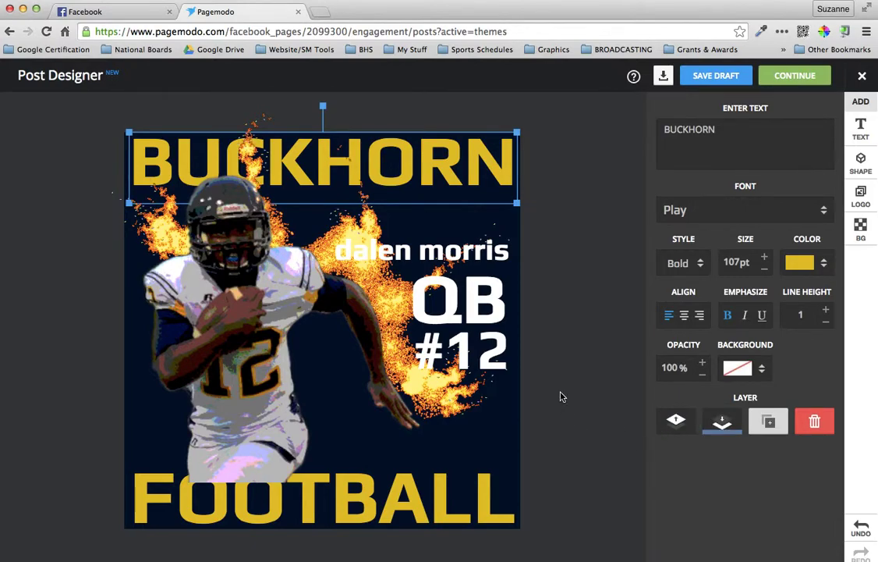
{"action": "left_click", "coordinate": [450, 407]}
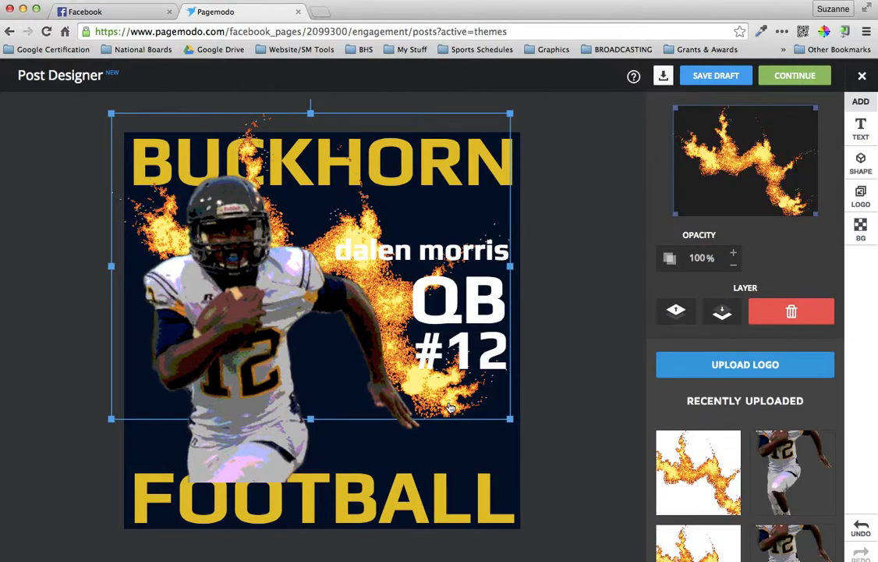
{"action": "left_click_drag", "start_coordinate": [450, 408], "coordinate": [433, 399]}
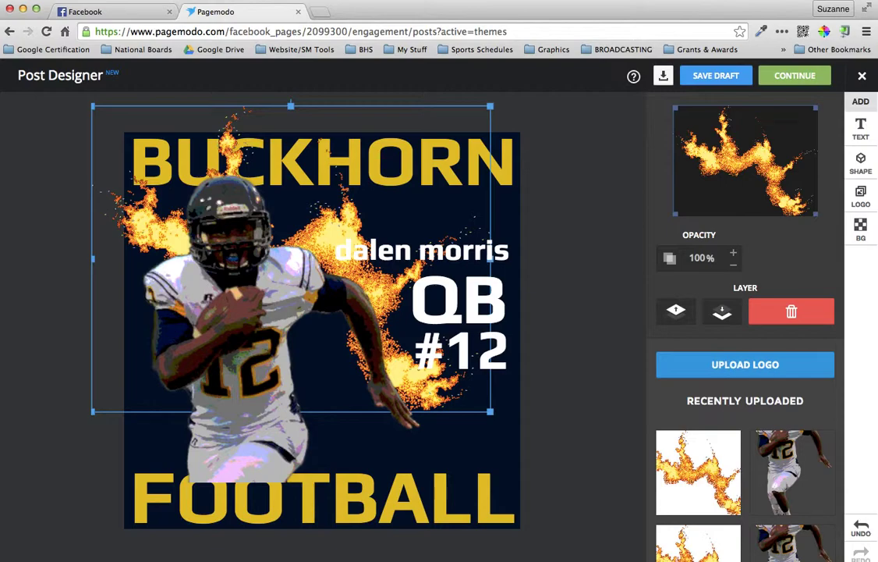
Add a grey rectangle from the shapes library to the poster
{"action": "left_click", "coordinate": [575, 411]}
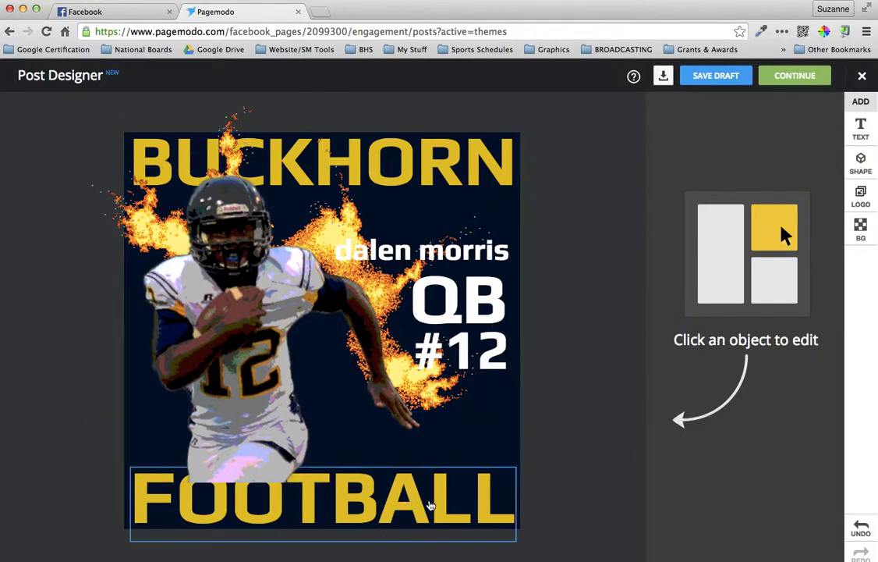
{"action": "left_click", "coordinate": [429, 504]}
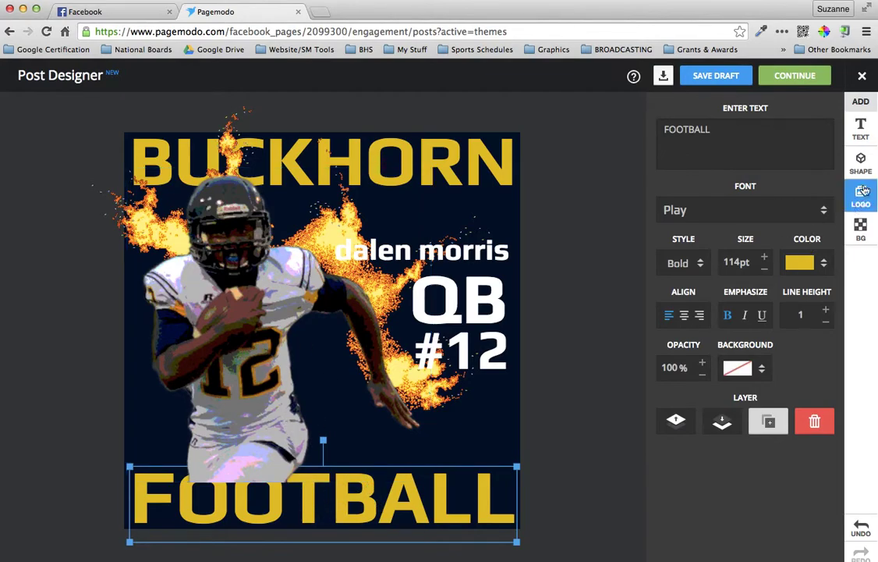
{"action": "left_click", "coordinate": [861, 162]}
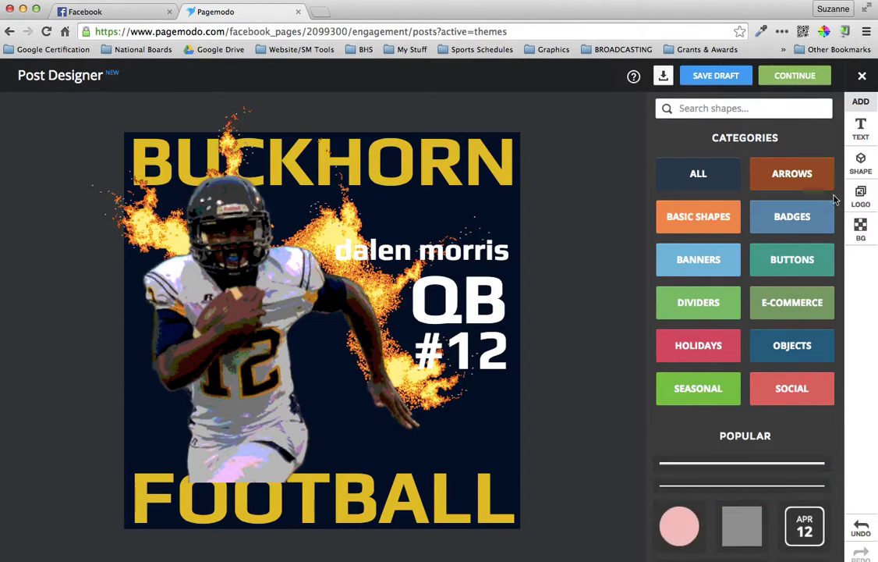
{"action": "scroll", "coordinate": [752, 394], "scroll_direction": "down", "scroll_amount": 4}
{"action": "left_click", "coordinate": [717, 310]}
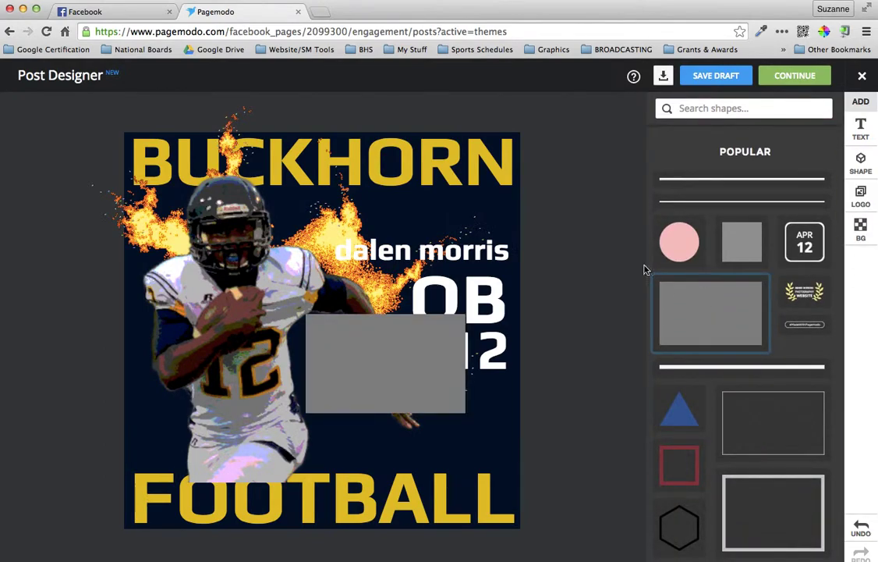
Stretch the grey bar edge to edge and lower its top to make it thinner
{"action": "left_click", "coordinate": [304, 366]}
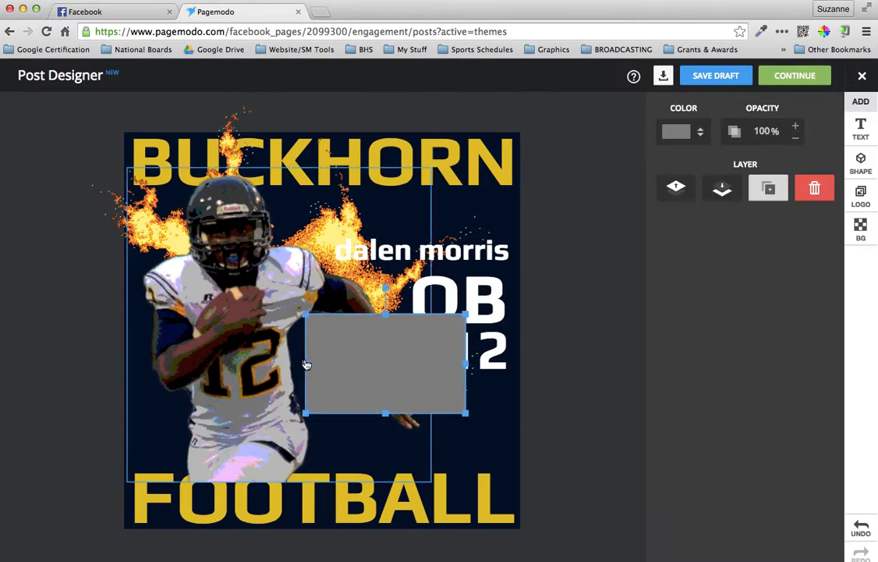
{"action": "left_click_drag", "start_coordinate": [307, 363], "coordinate": [124, 363]}
{"action": "left_click", "coordinate": [456, 387]}
{"action": "left_click_drag", "start_coordinate": [468, 363], "coordinate": [523, 363]}
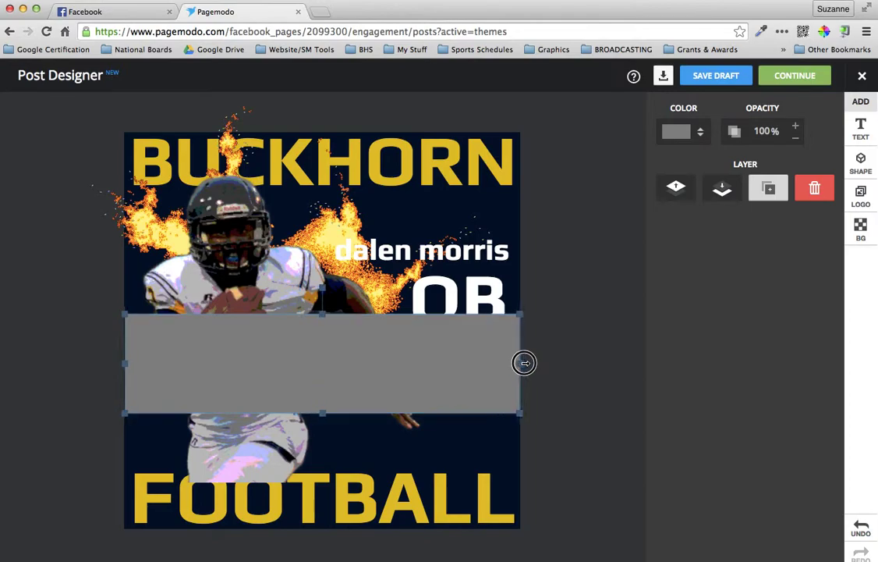
{"action": "left_click", "coordinate": [320, 355]}
{"action": "left_click_drag", "start_coordinate": [322, 313], "coordinate": [324, 362]}
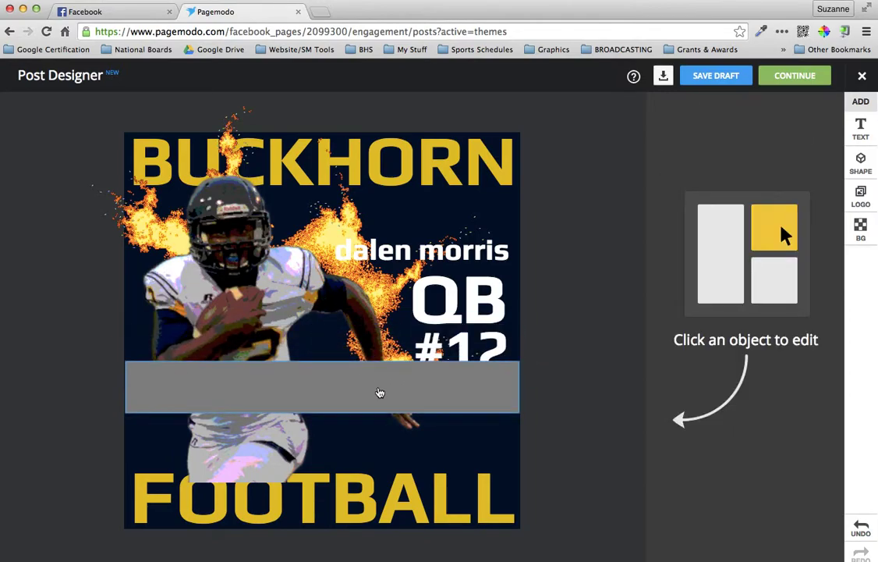
{"action": "left_click", "coordinate": [380, 392]}
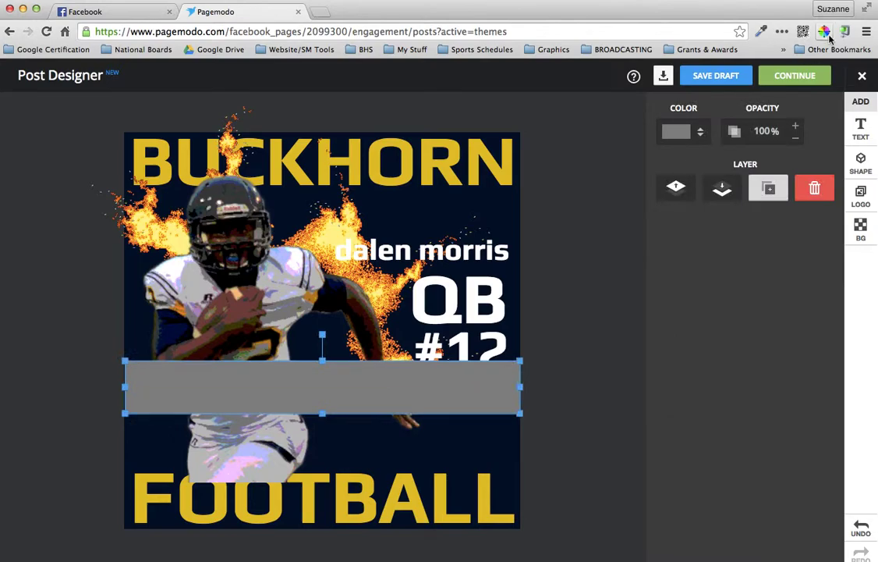
Sample the navy background colour 050C2B with ColorZilla
{"action": "left_click", "coordinate": [703, 132]}
{"action": "left_click", "coordinate": [765, 181]}
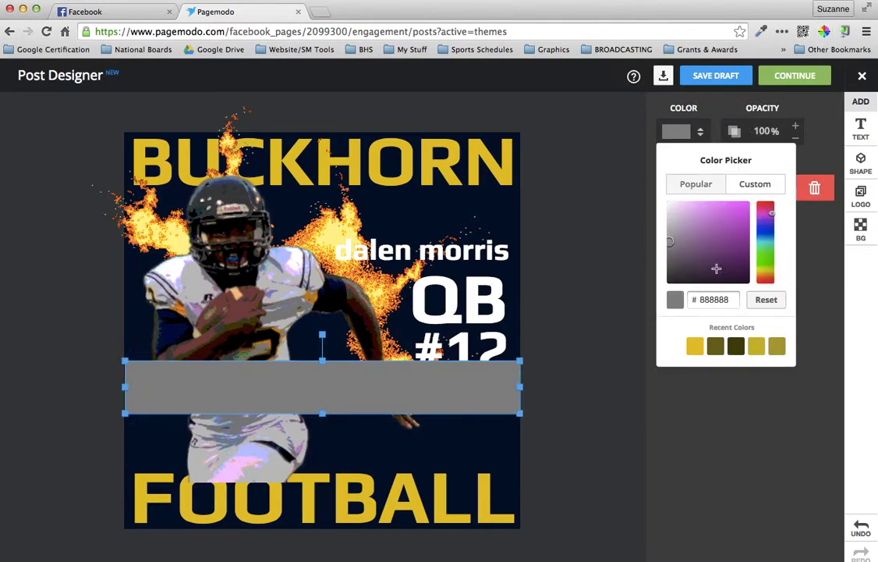
{"action": "left_click", "coordinate": [502, 455]}
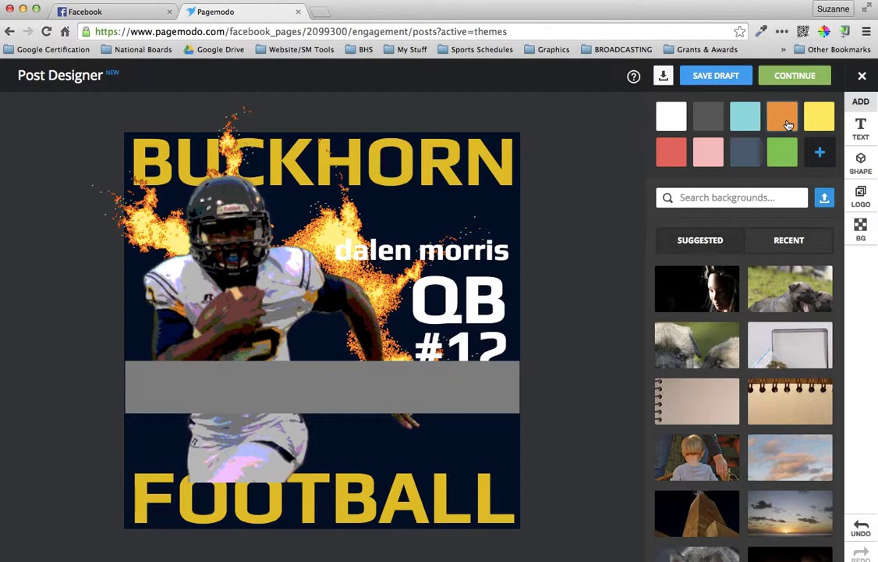
{"action": "left_click", "coordinate": [824, 33]}
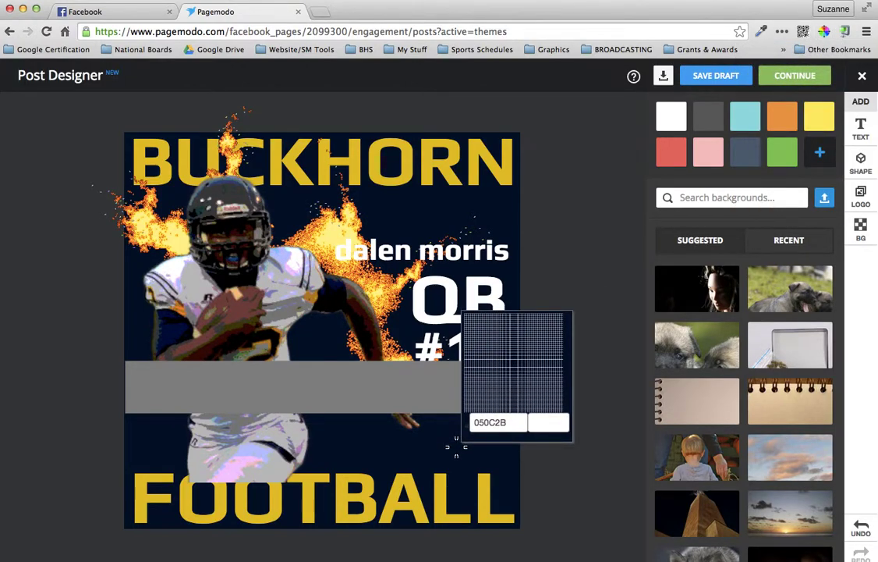
{"action": "left_click", "coordinate": [456, 445]}
Set the bar's custom colour to 050c2b and move it down just above FOOTBALL
{"action": "left_click", "coordinate": [489, 376]}
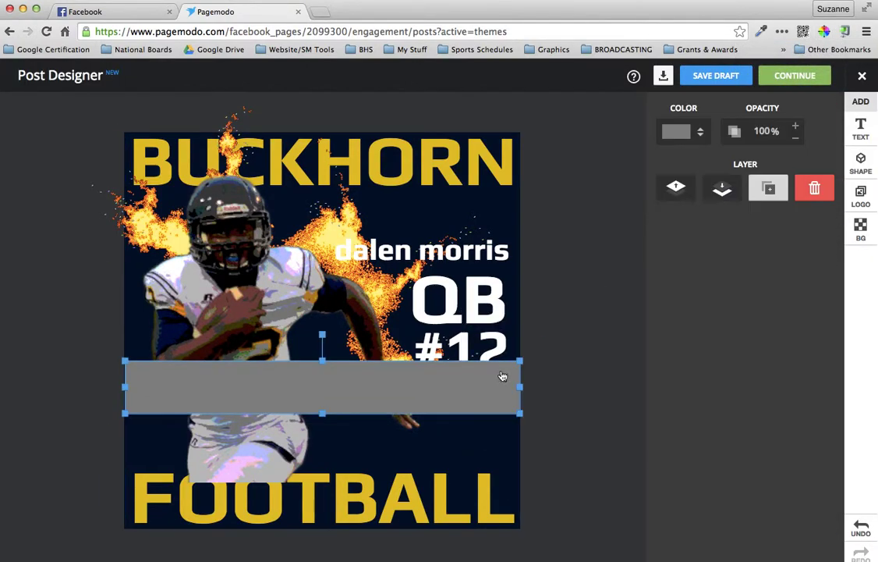
{"action": "left_click", "coordinate": [700, 132]}
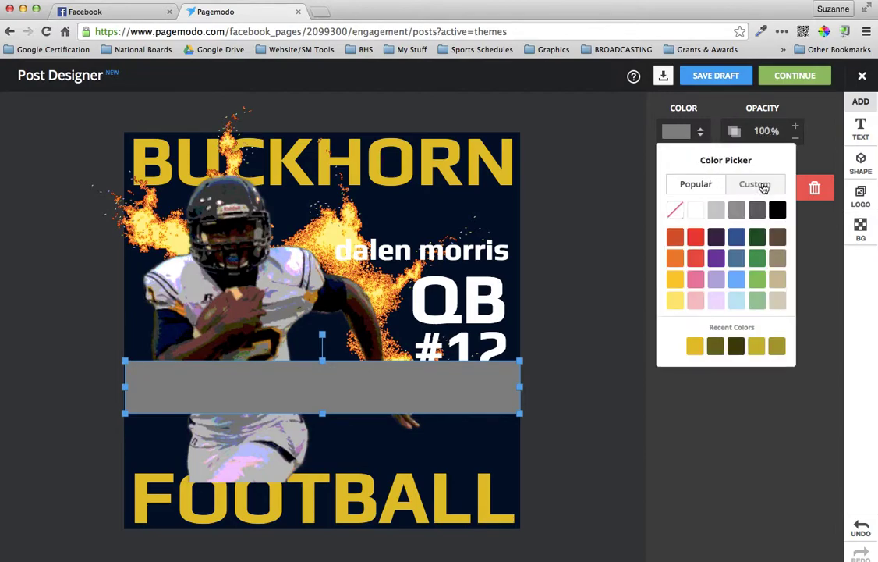
{"action": "left_click", "coordinate": [762, 185]}
{"action": "double_click", "coordinate": [713, 302]}
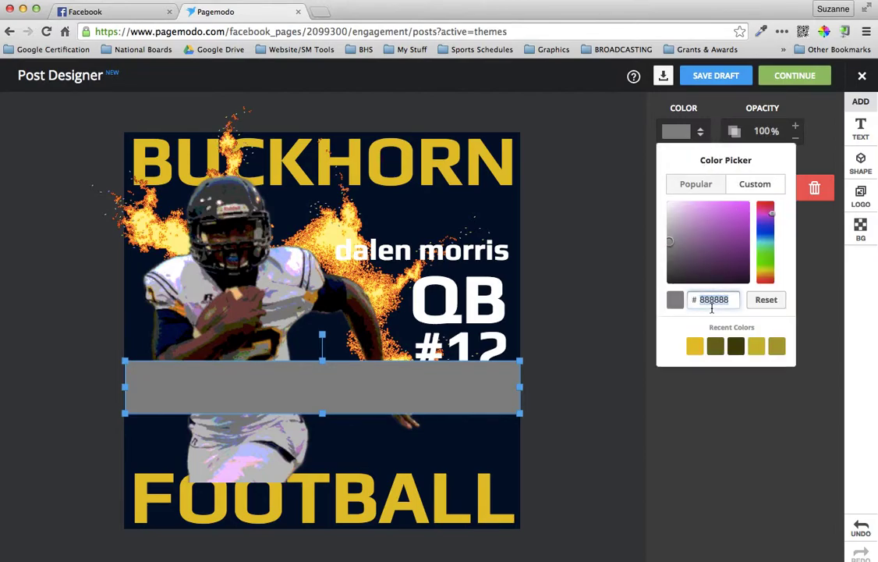
{"action": "type", "text": "050c2b"}
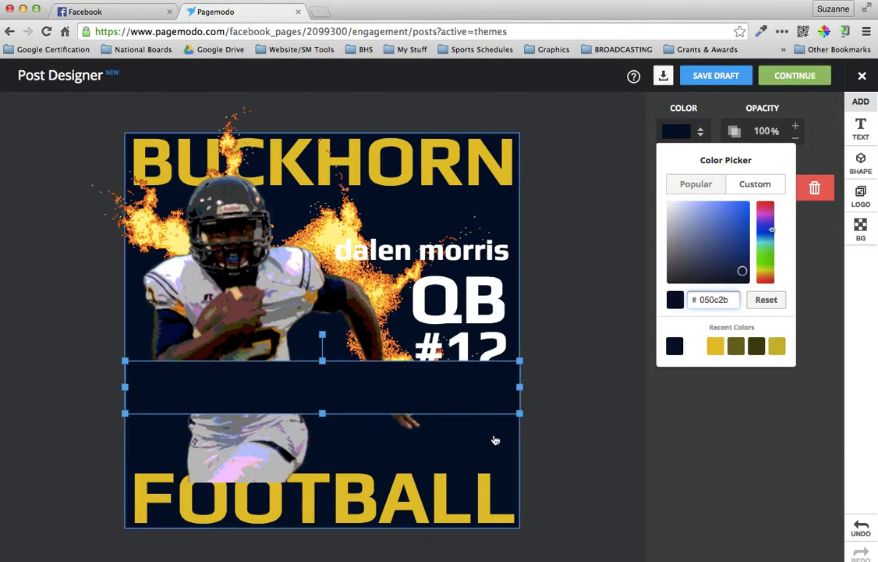
{"action": "left_click_drag", "start_coordinate": [458, 396], "coordinate": [463, 463]}
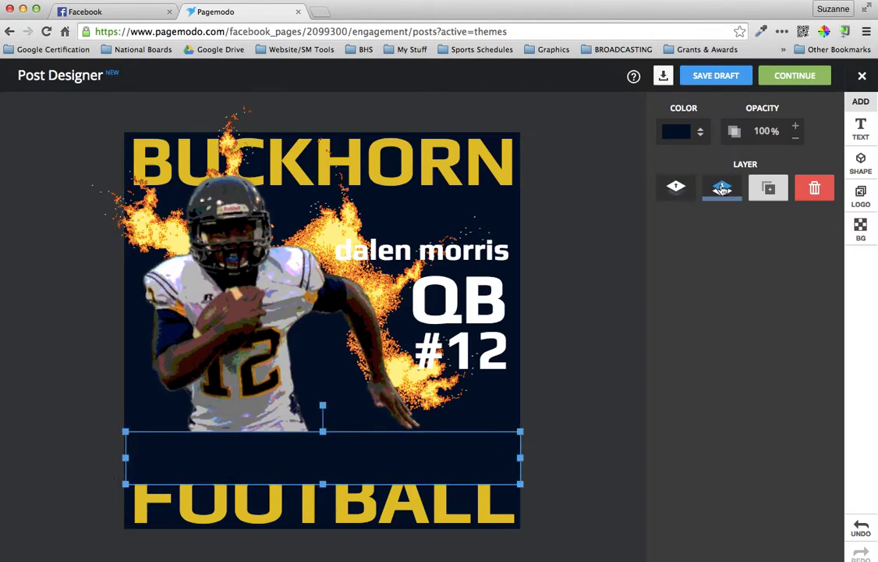
Restack the navy bar so it sits back over the player's legs
{"action": "left_click", "coordinate": [722, 189]}
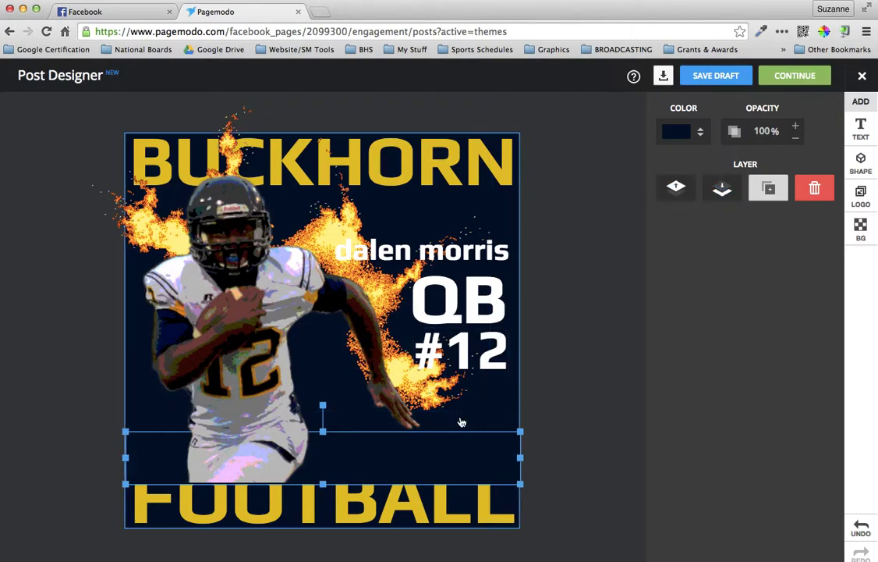
{"action": "left_click", "coordinate": [678, 191]}
{"action": "left_click", "coordinate": [679, 191]}
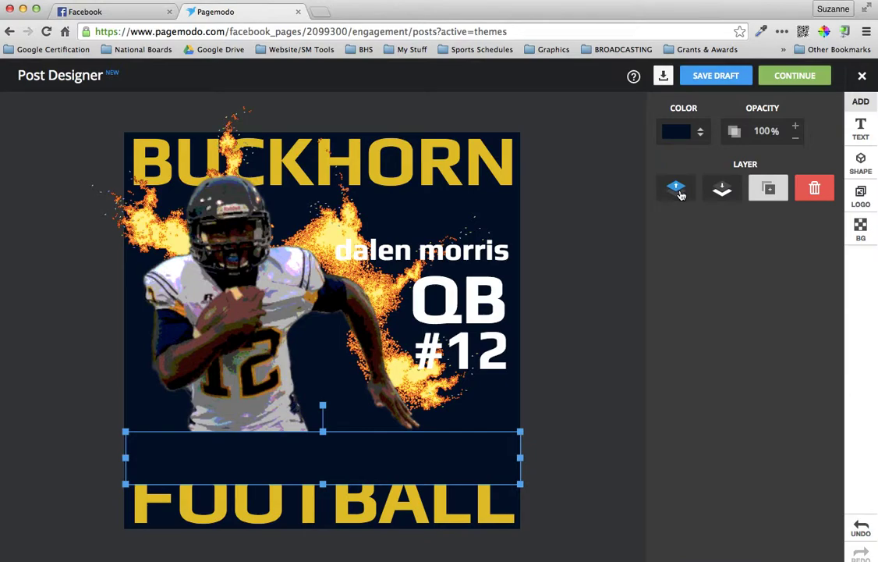
Bring FOOTBALL in front of the navy bar and raise it just below the player
{"action": "left_click", "coordinate": [429, 509]}
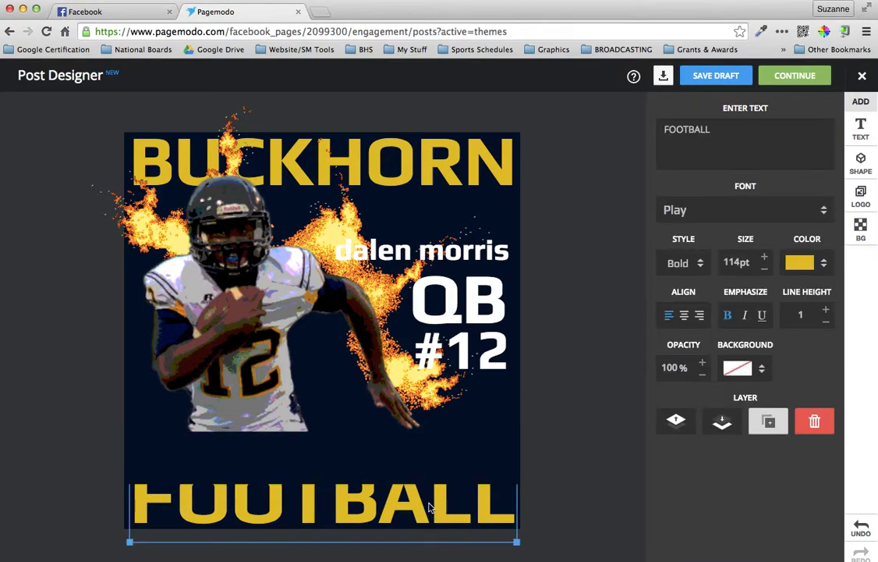
{"action": "left_click", "coordinate": [676, 421]}
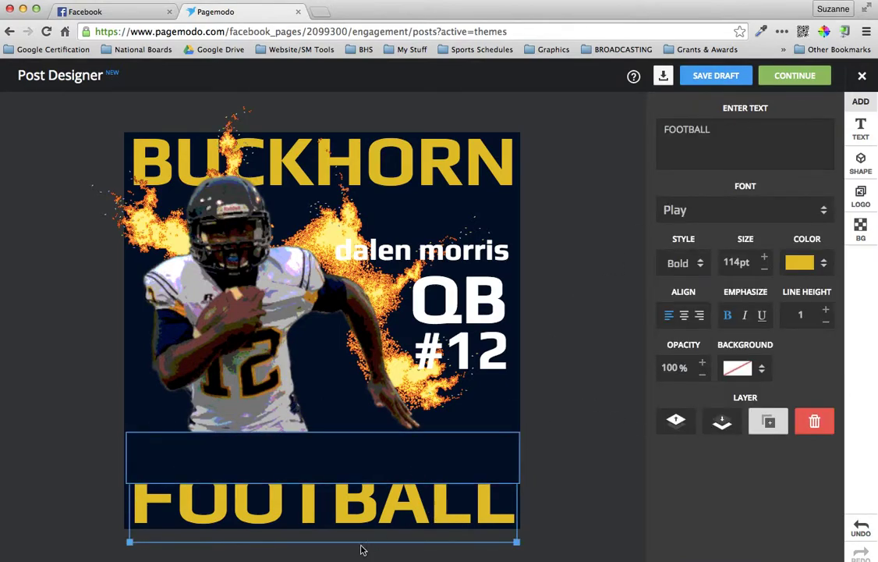
{"action": "left_click", "coordinate": [677, 425]}
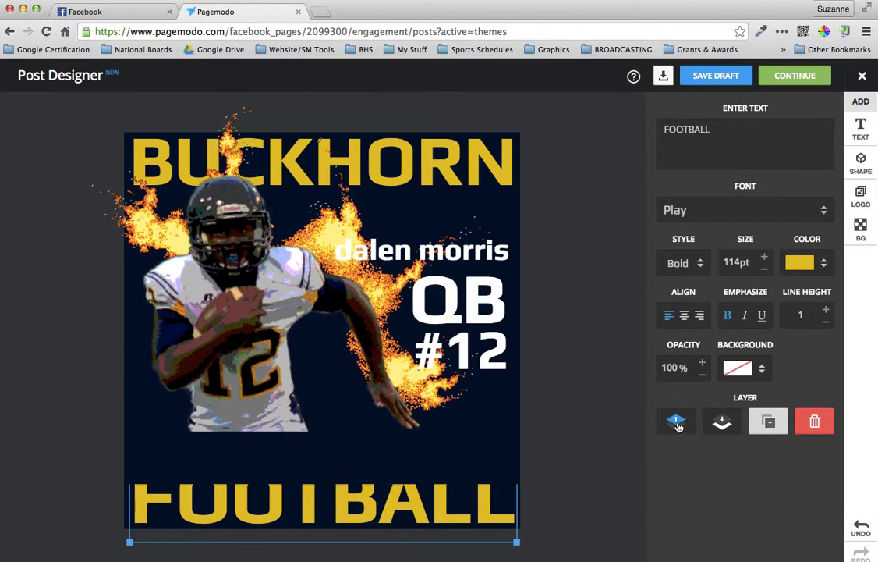
{"action": "left_click", "coordinate": [678, 425]}
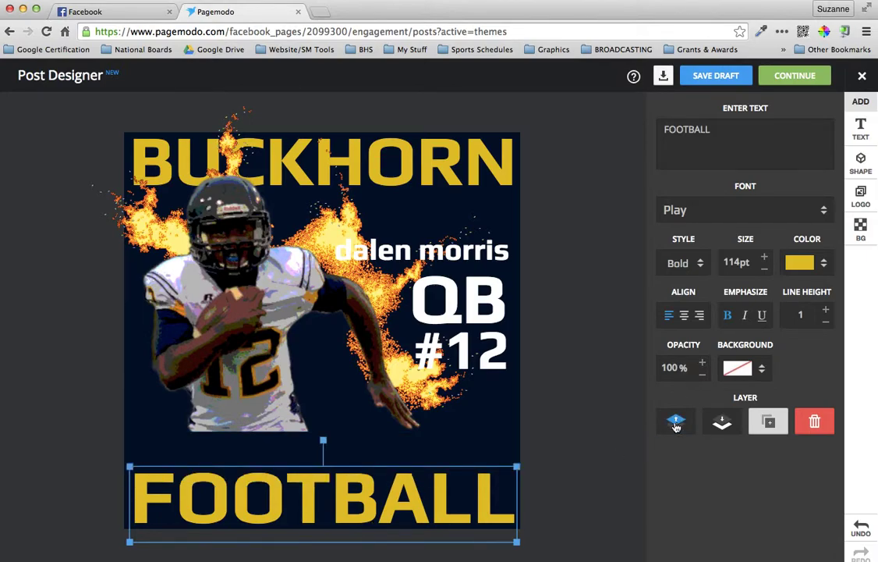
{"action": "left_click", "coordinate": [367, 496]}
{"action": "left_click_drag", "start_coordinate": [366, 465], "coordinate": [362, 454]}
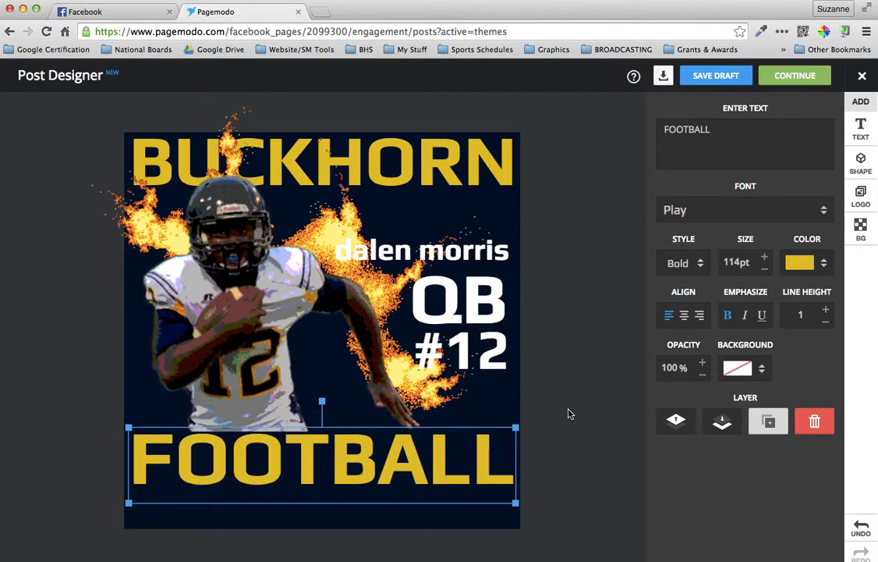
{"action": "left_click", "coordinate": [569, 413]}
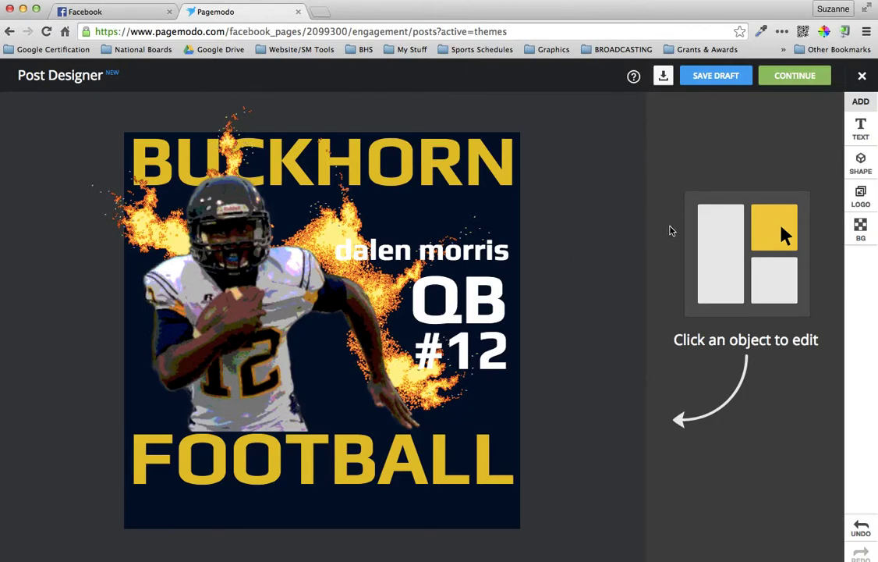
Screenshot the post graphic region, save the poster as a draft, and minimise Chrome
{"action": "key", "text": "super+shift+4"}
{"action": "left_click_drag", "start_coordinate": [124, 132], "coordinate": [520, 495]}
{"action": "left_click", "coordinate": [711, 77]}
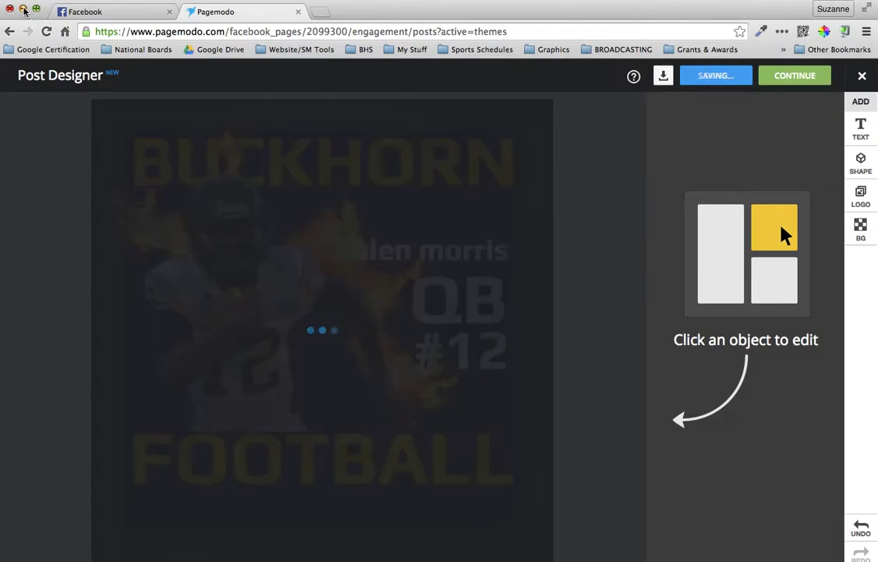
{"action": "left_click", "coordinate": [24, 10]}
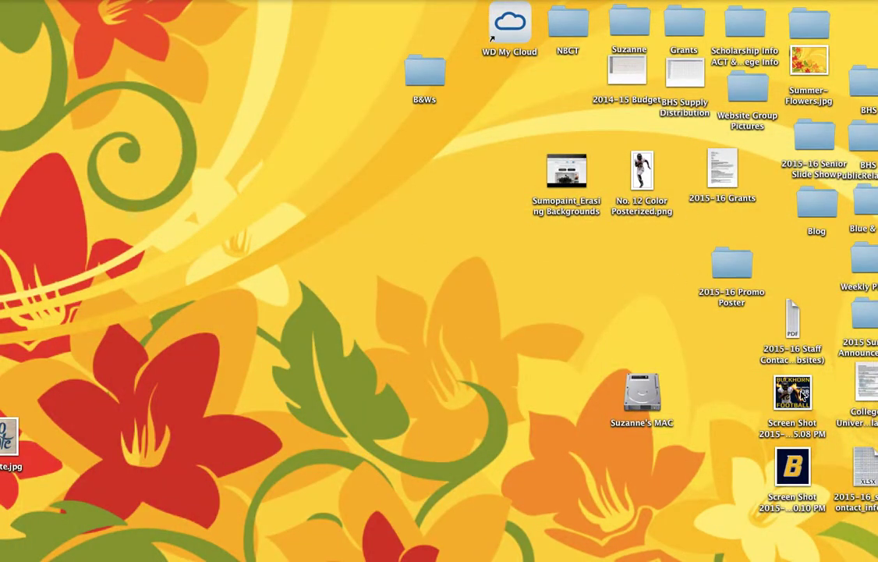
View the desktop post screenshot in Preview, close it, and return to Pagemodo in Chrome
{"action": "double_click", "coordinate": [802, 395]}
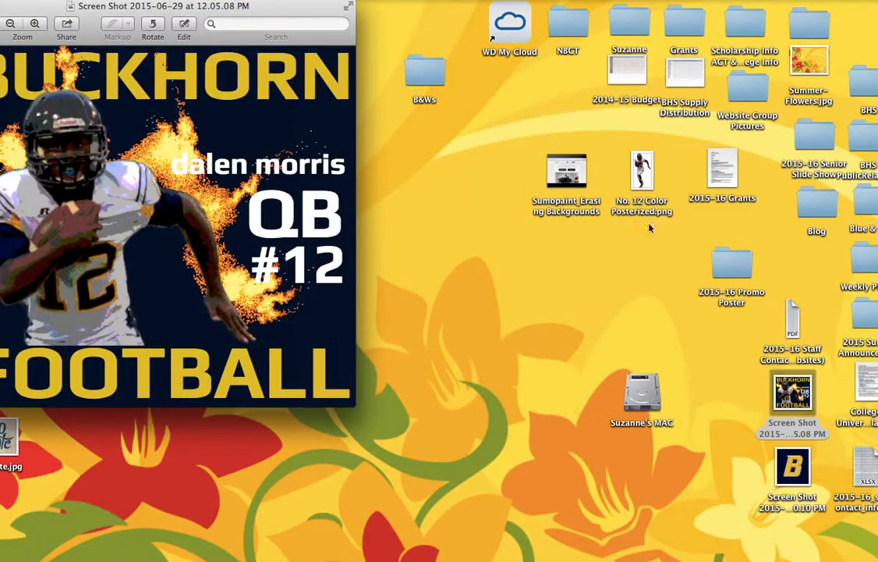
{"action": "left_click_drag", "start_coordinate": [206, 6], "coordinate": [384, 6]}
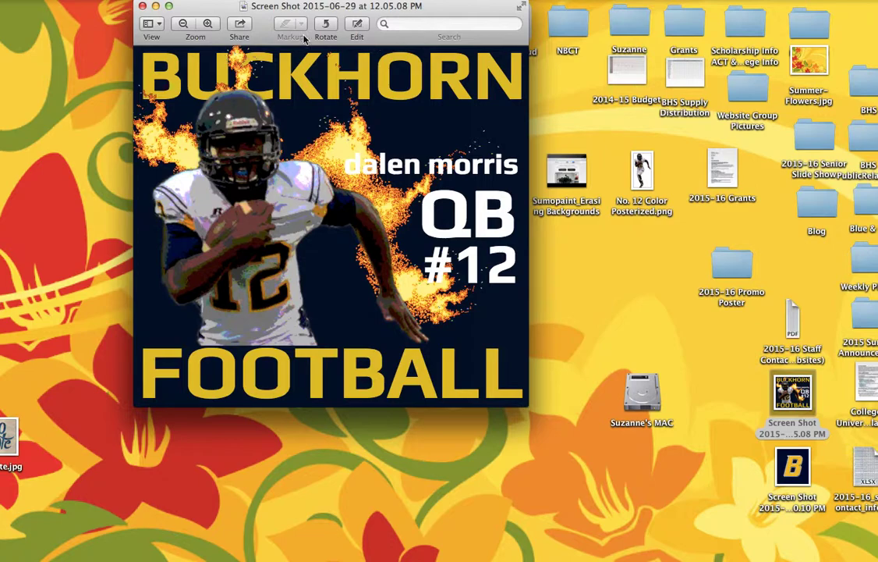
{"action": "left_click", "coordinate": [143, 6]}
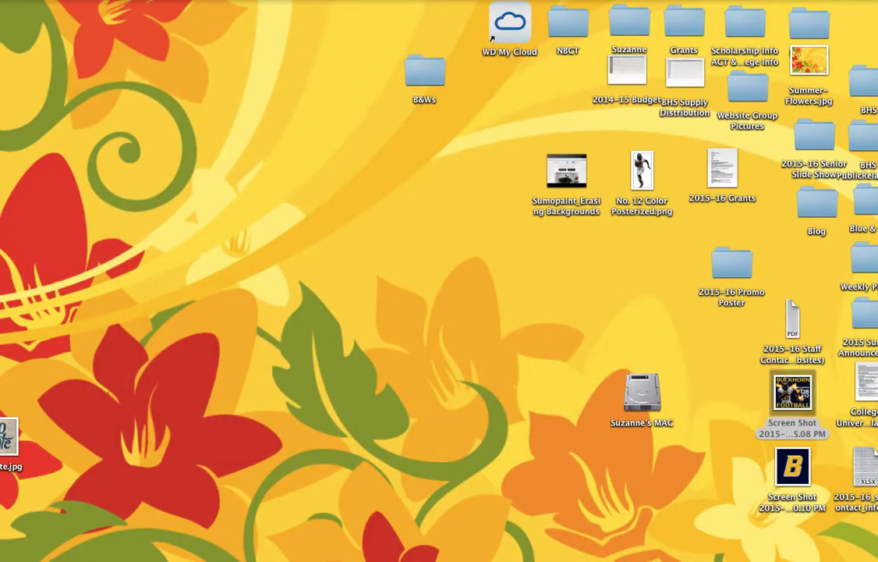
{"action": "left_click", "coordinate": [832, 550]}
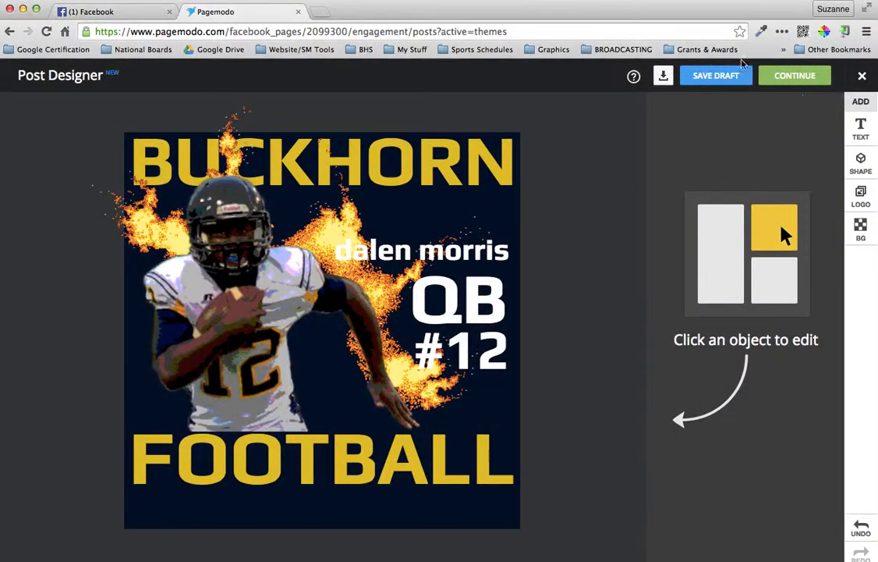